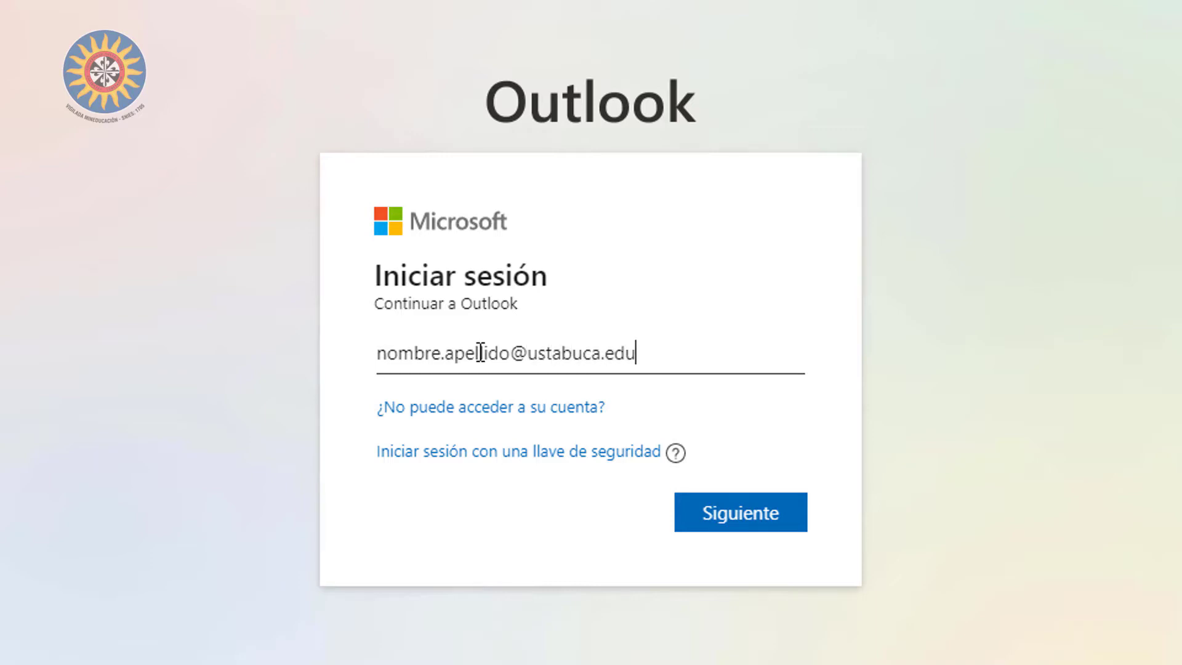
Sign in to Outlook with the institutional e-mail and account password, and choose to stay signed in.
key(Return)
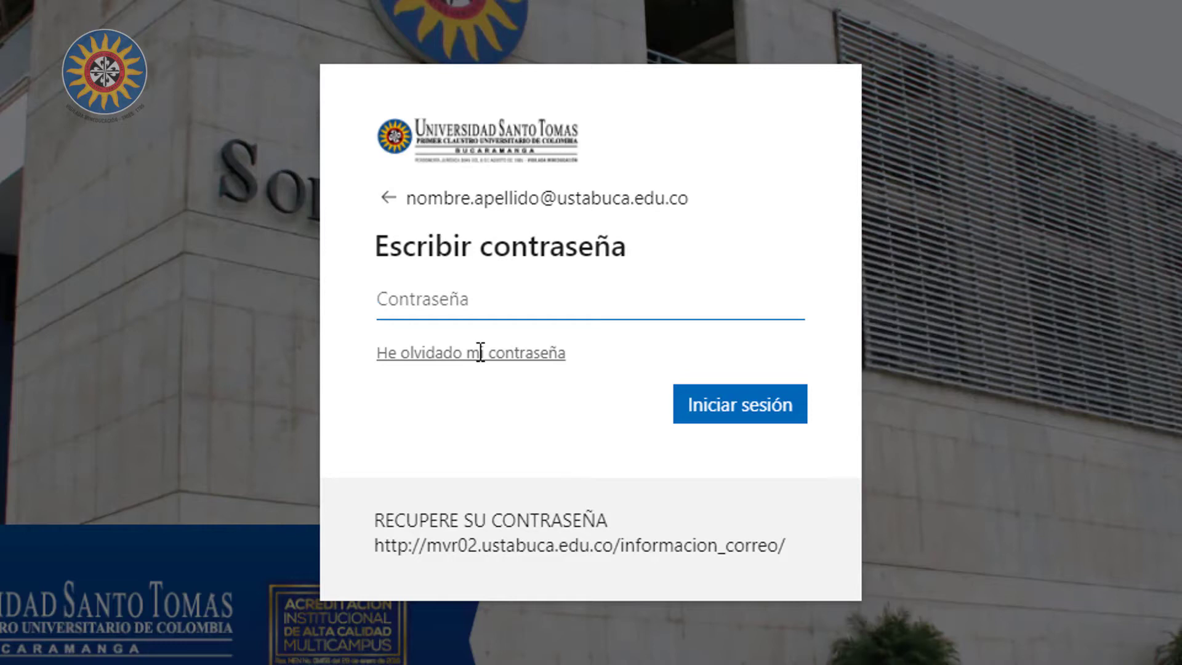
text(•)
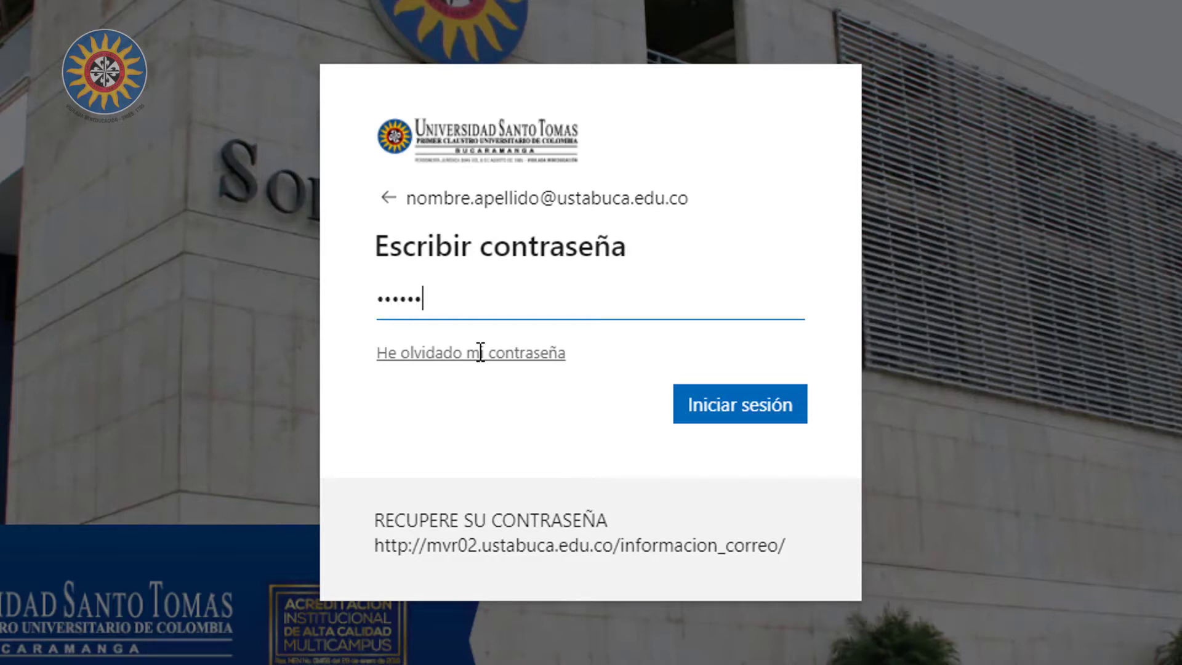
text(••••••••)
key(Return)
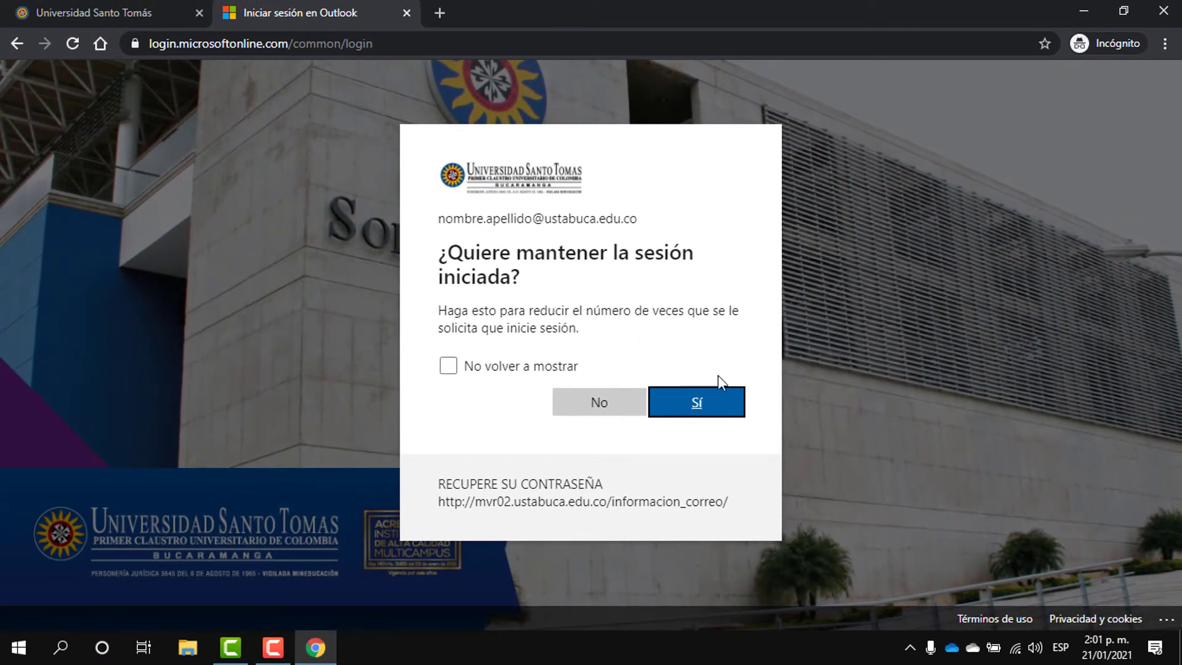
click(731, 409)
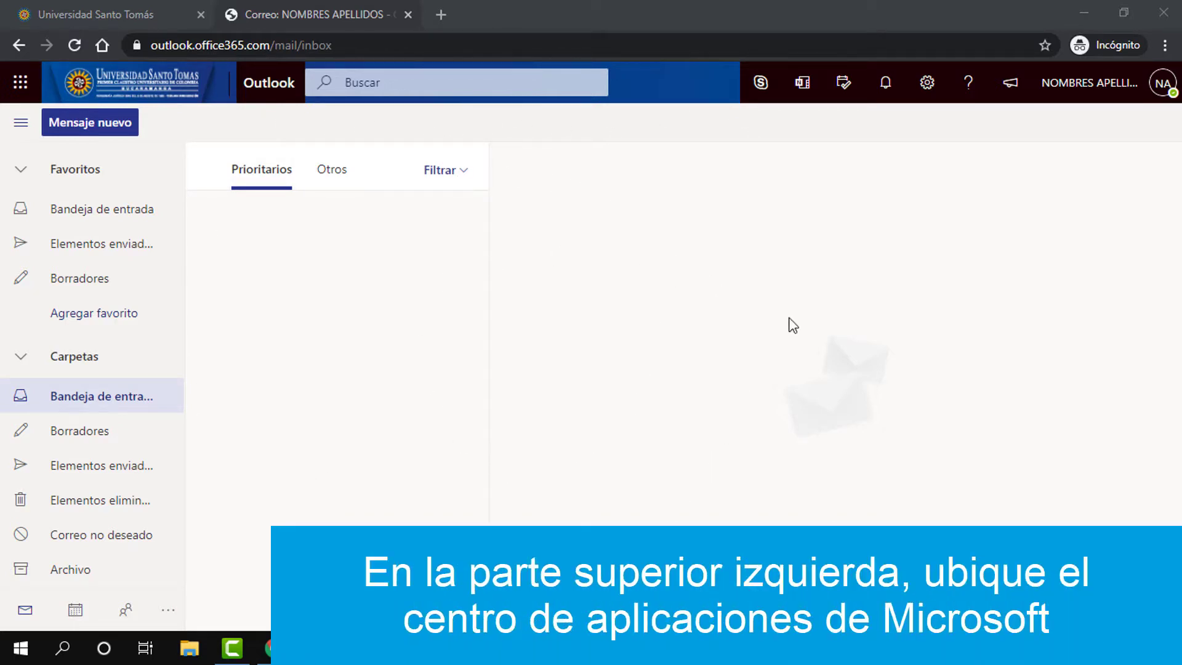
Open Teams from the full list of Office 365 applications.
click(19, 79)
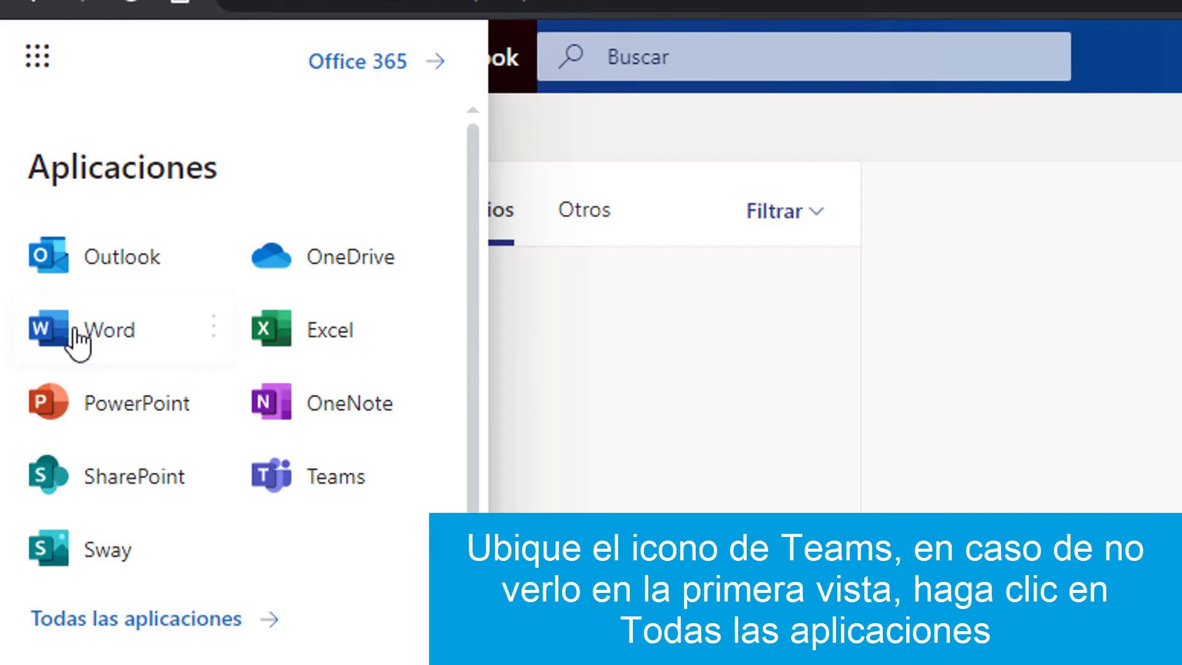
click(160, 618)
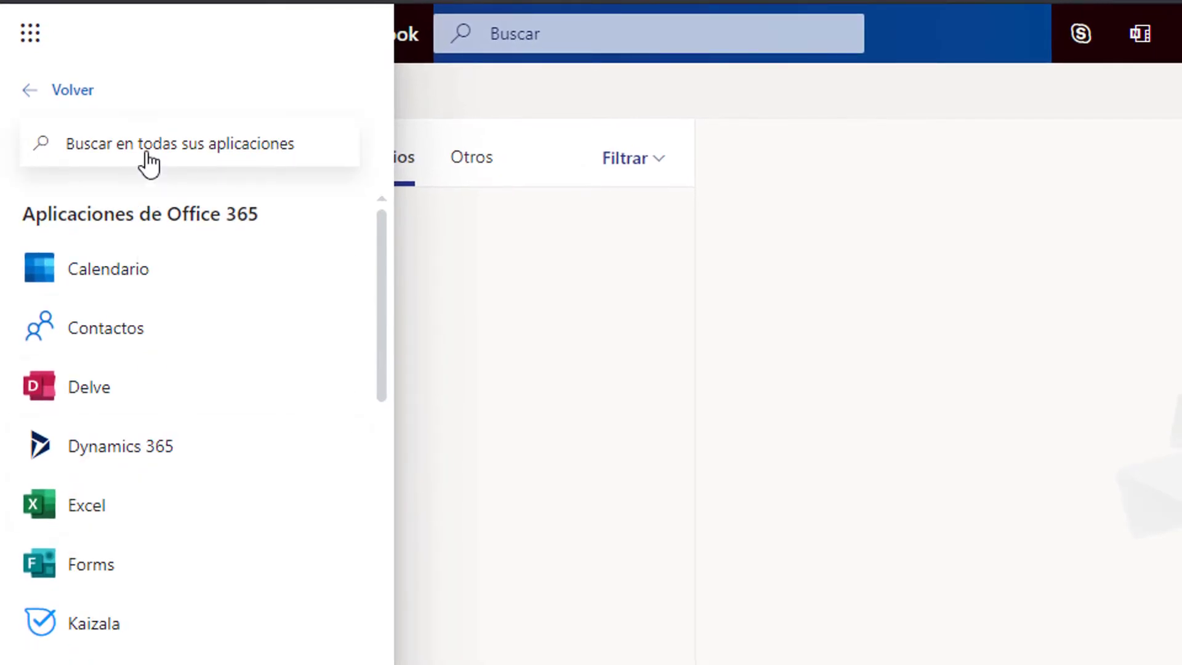
scroll(185, 413, down, 10)
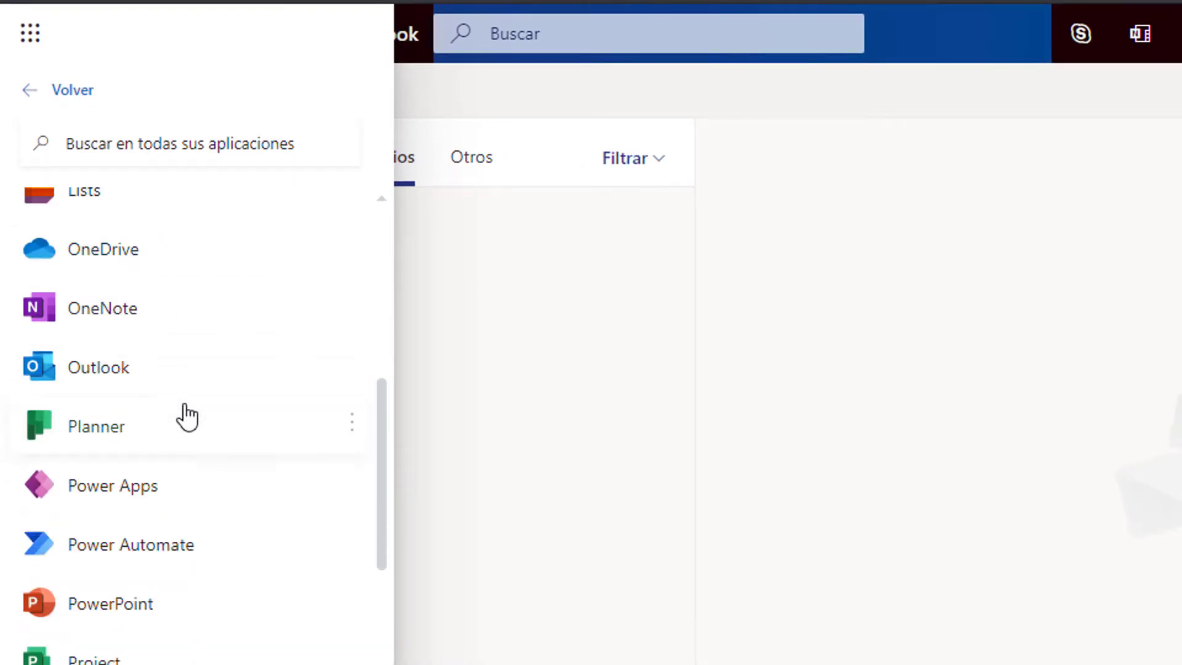
scroll(185, 420, down, 4)
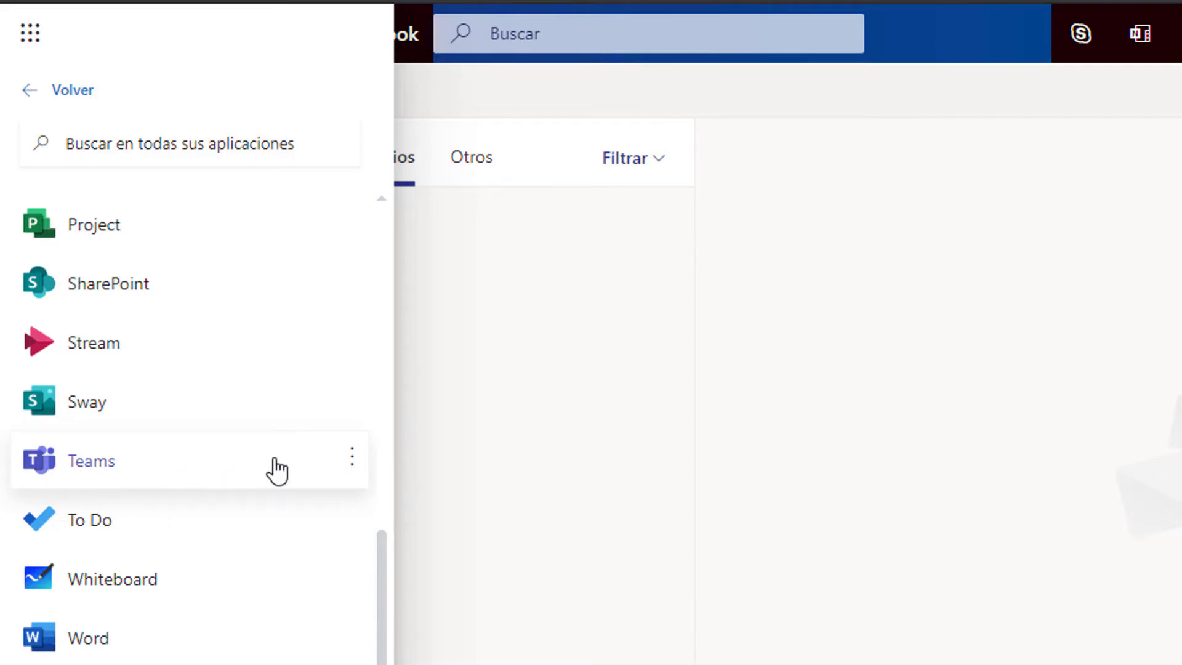
click(154, 465)
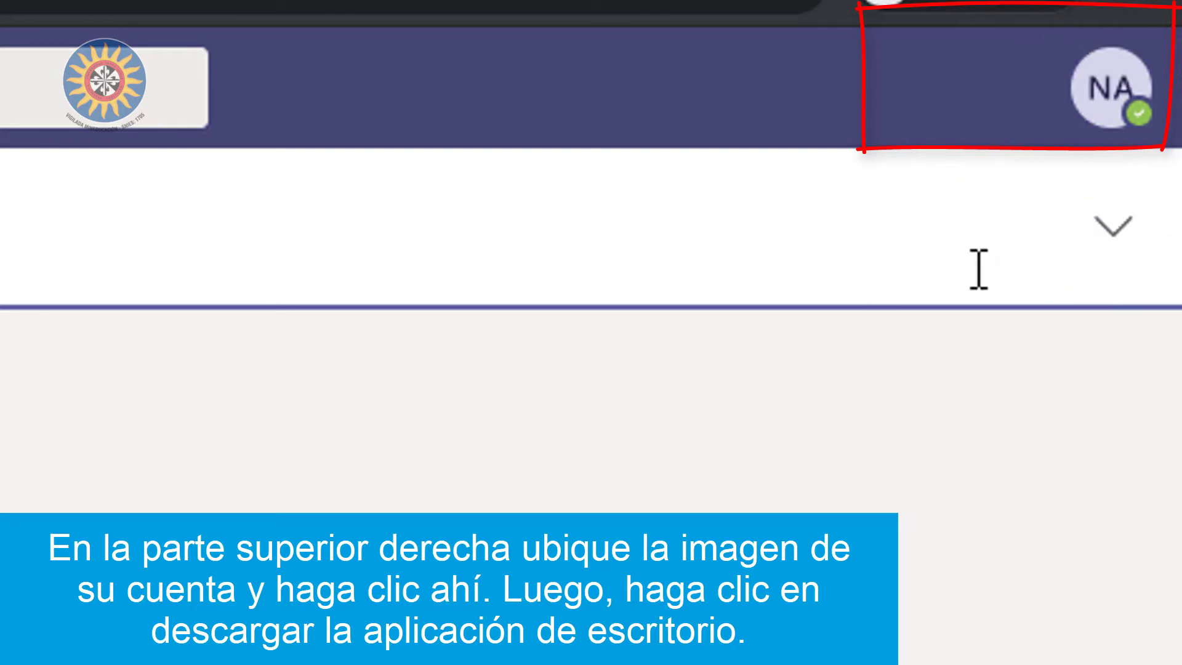
Download the Teams desktop application to the Escritorio folder as Teams_windows_x64 (1) and run the installer.
click(1072, 117)
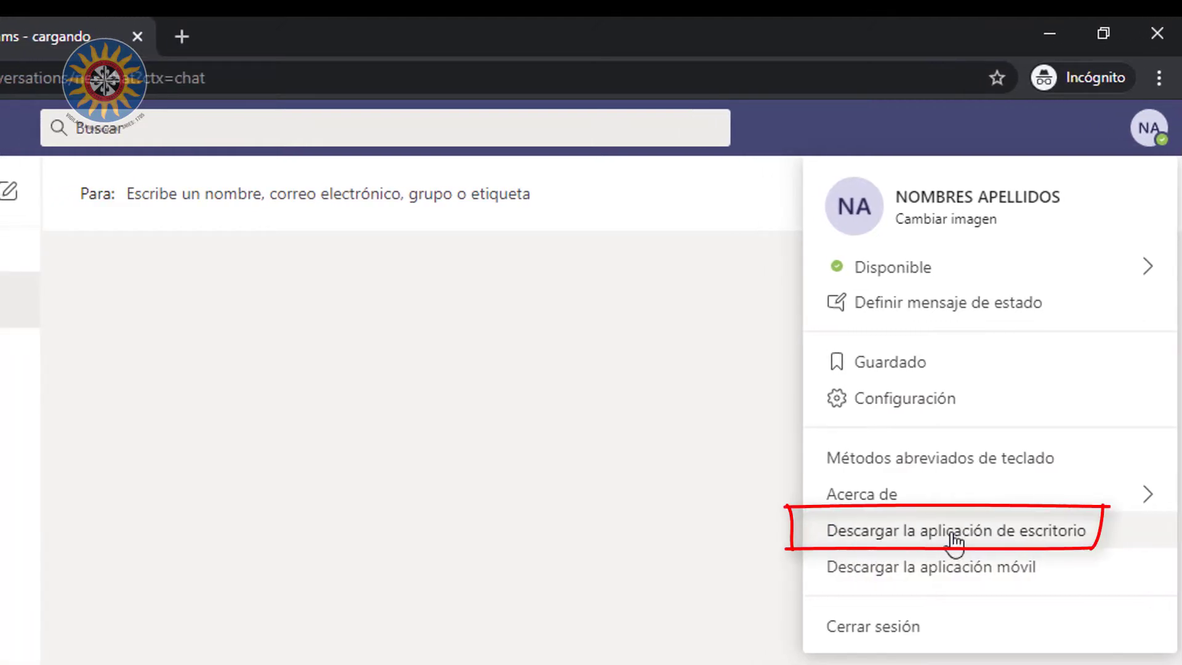
click(955, 542)
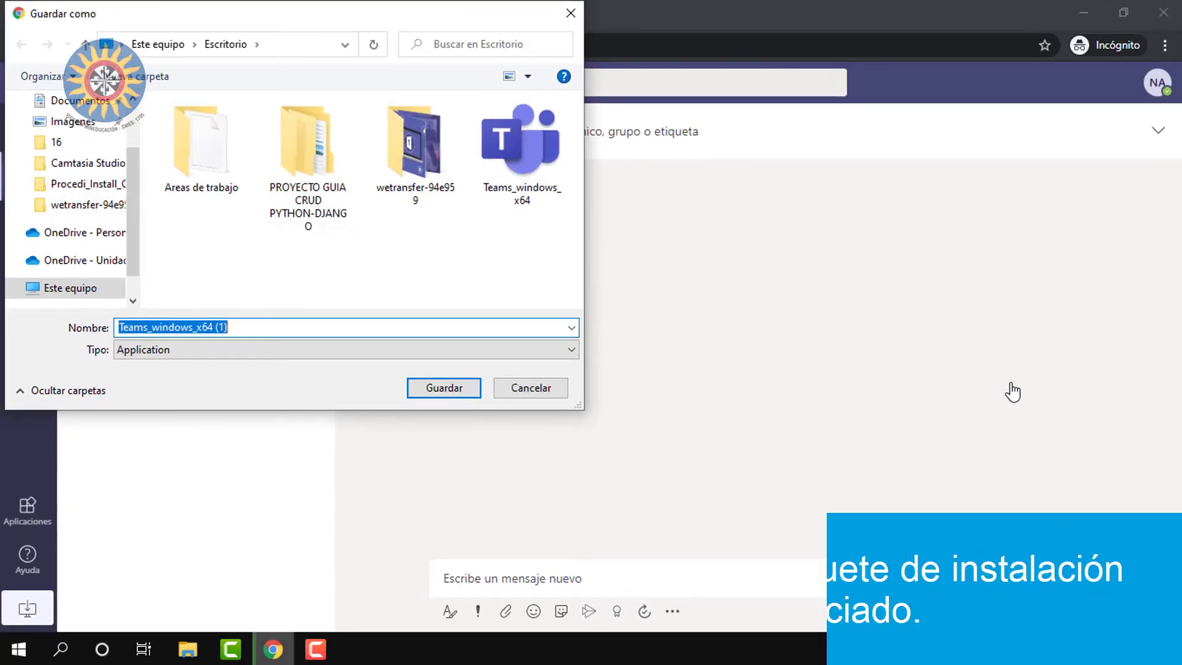
click(465, 395)
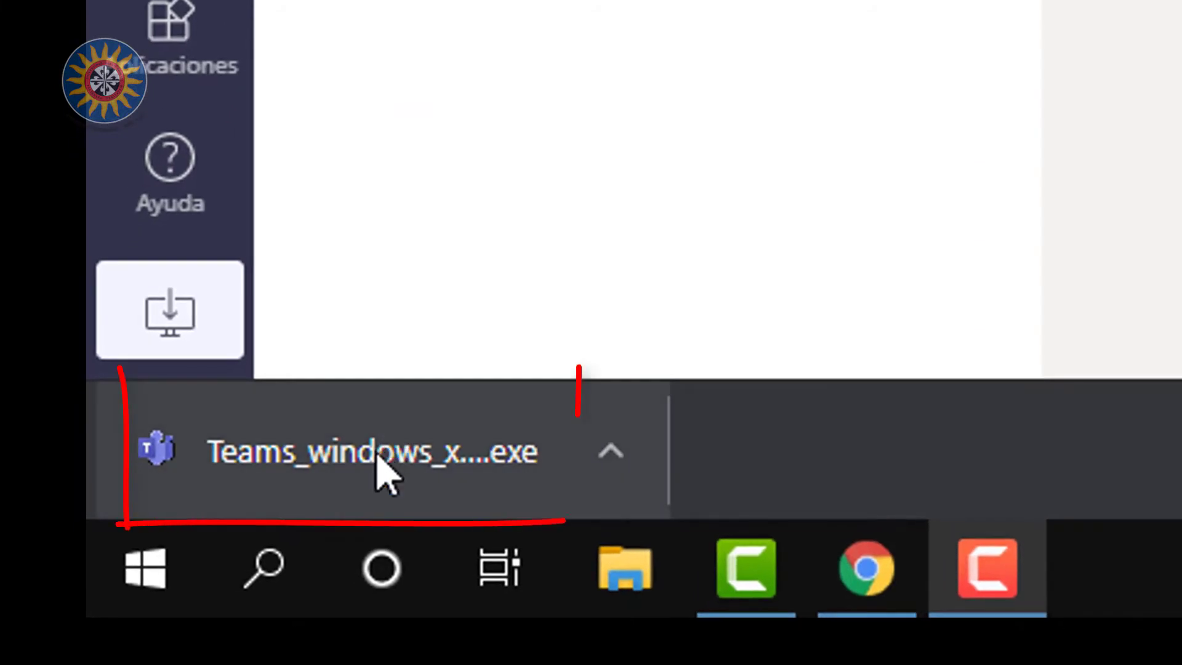
click(377, 457)
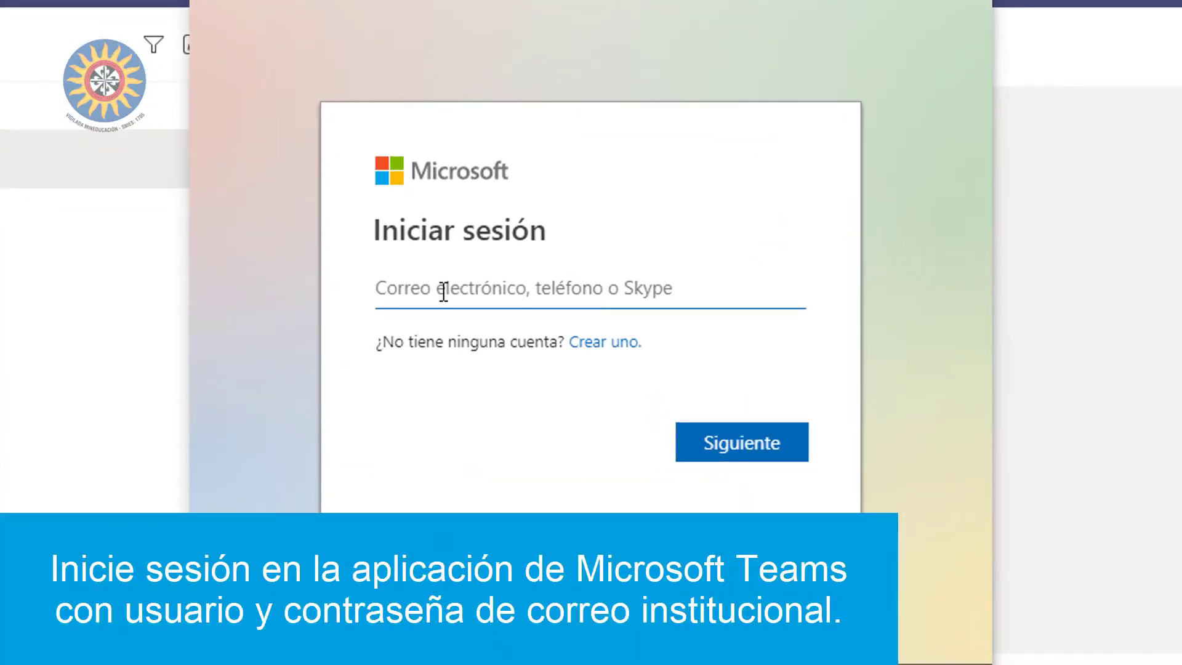
Sign in to the Teams desktop application with the institutional e-mail and account password, limiting the sign-in to this application only.
text(nombre.a)
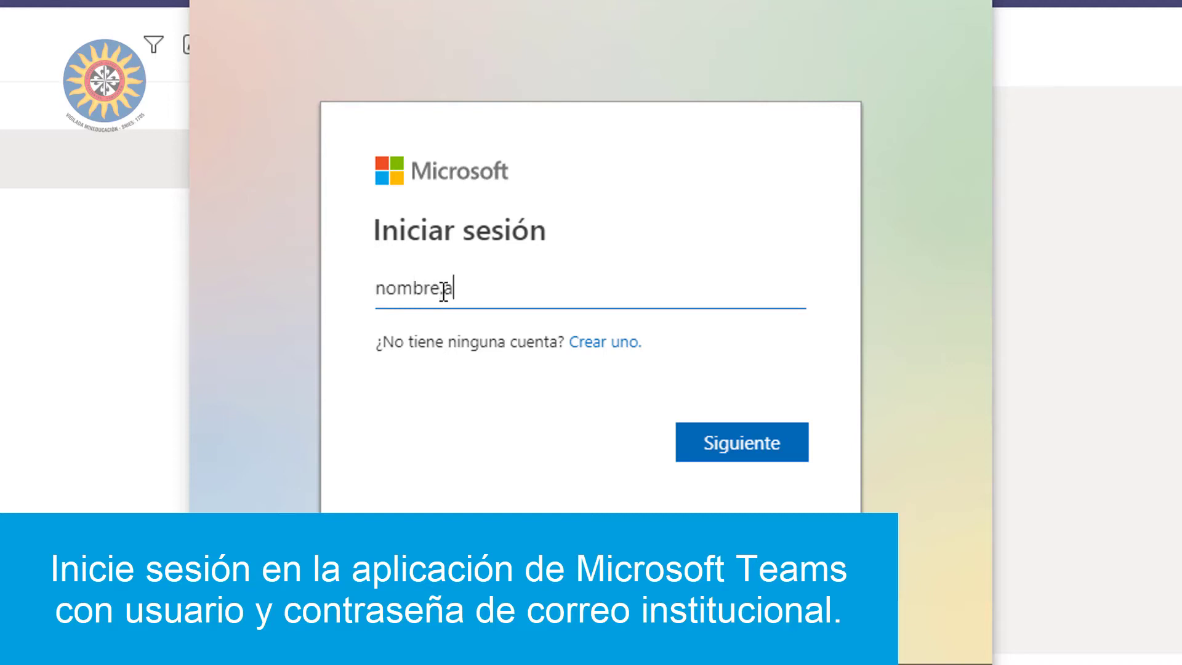
text(pellido)
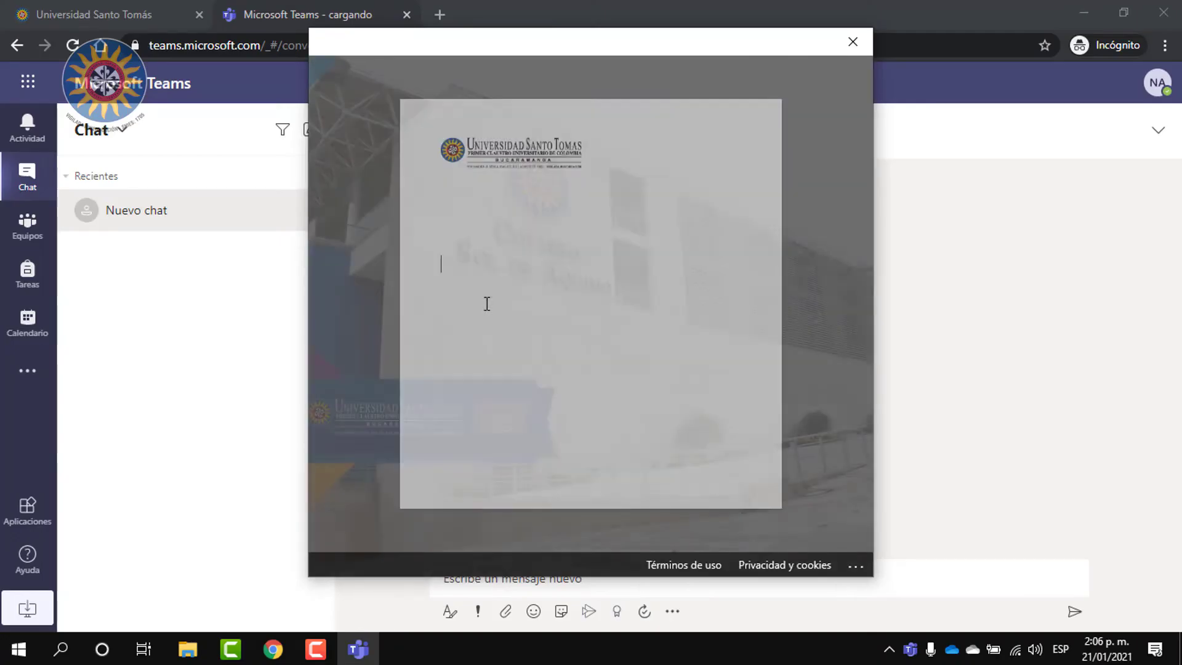
text(a)
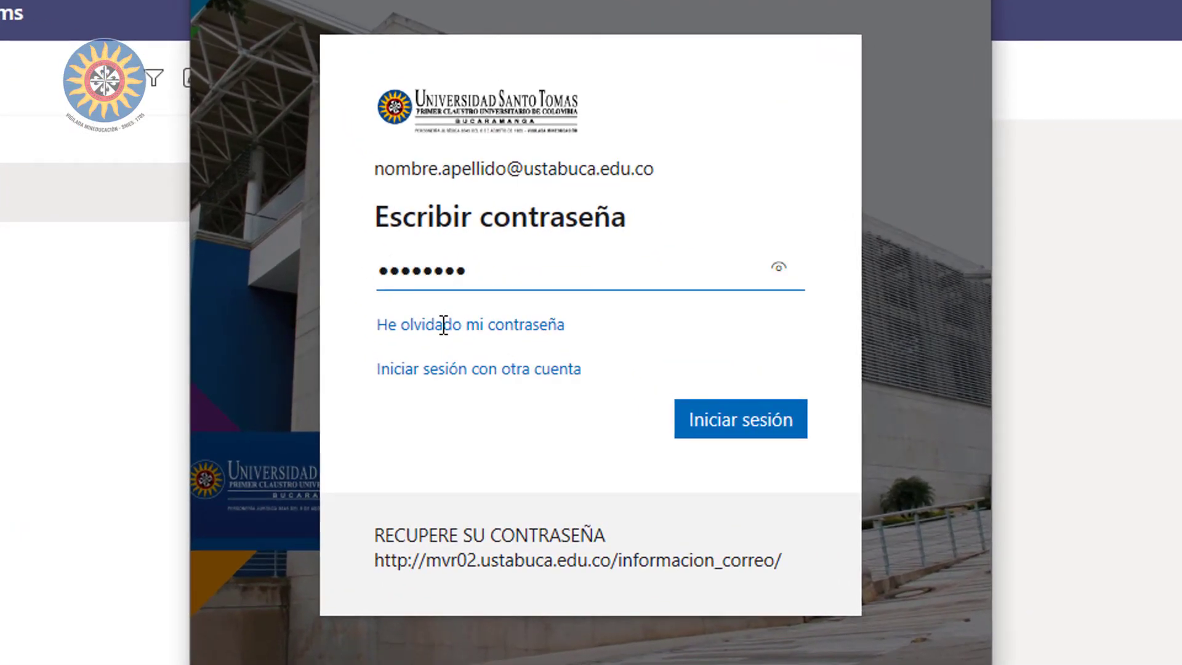
key(Return)
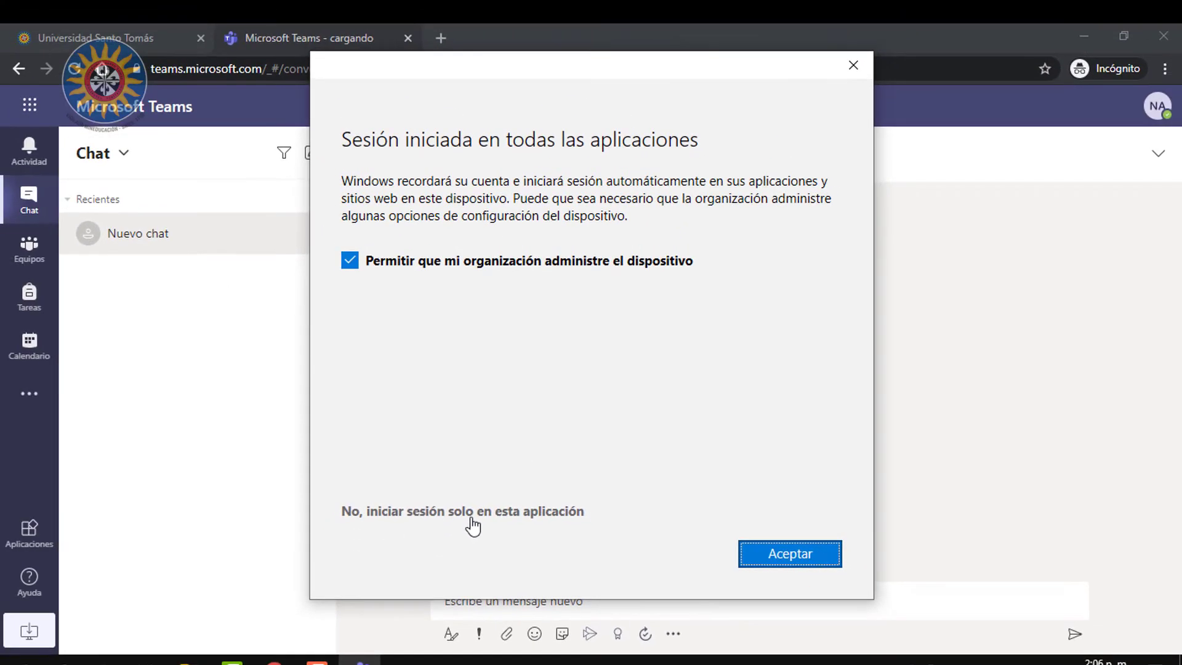
click(474, 505)
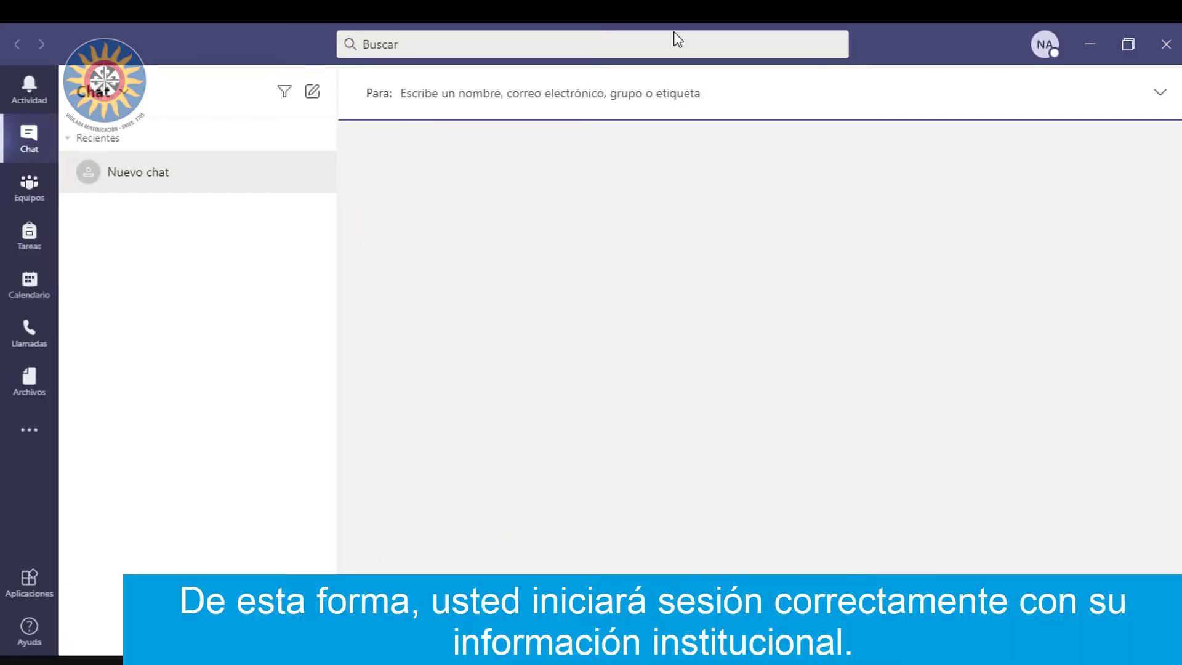
Minimize the Teams and browser windows, then switch to Chrome and open Centro de Virtualización from the university website.
click(1085, 45)
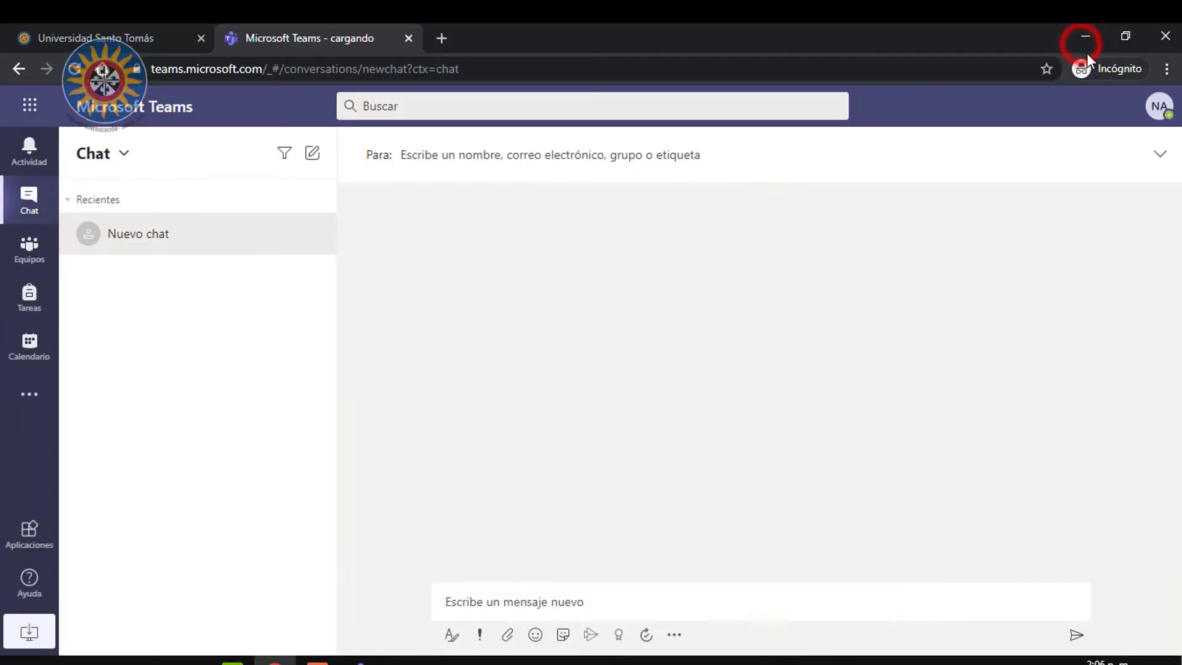
click(1086, 38)
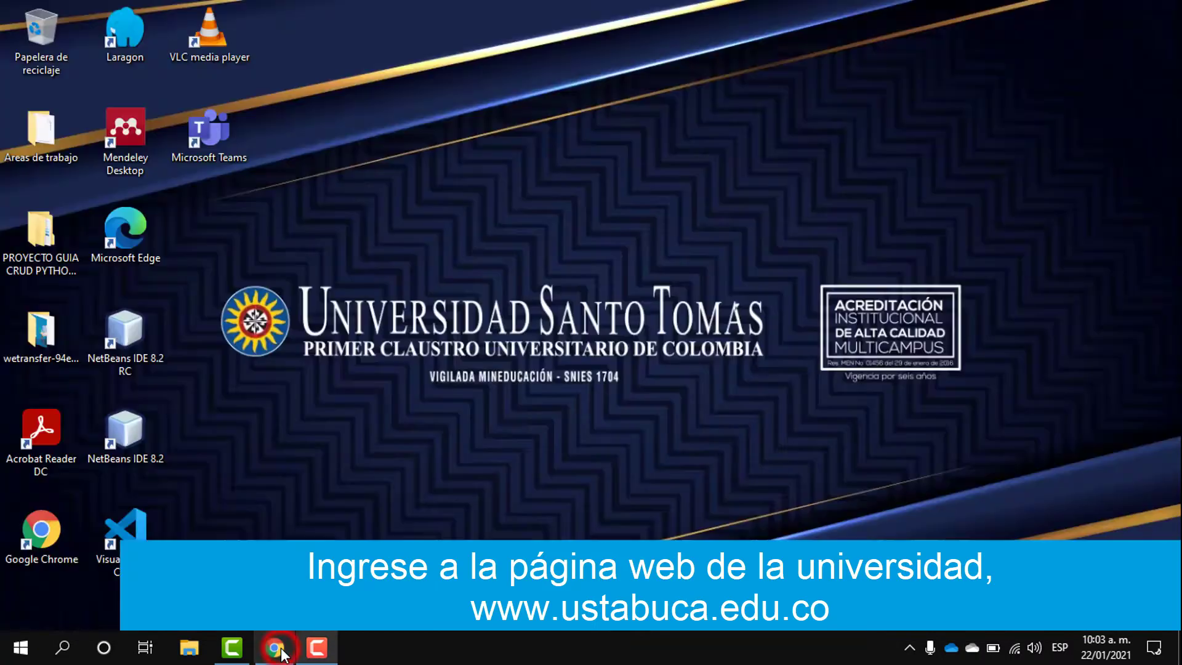
click(274, 647)
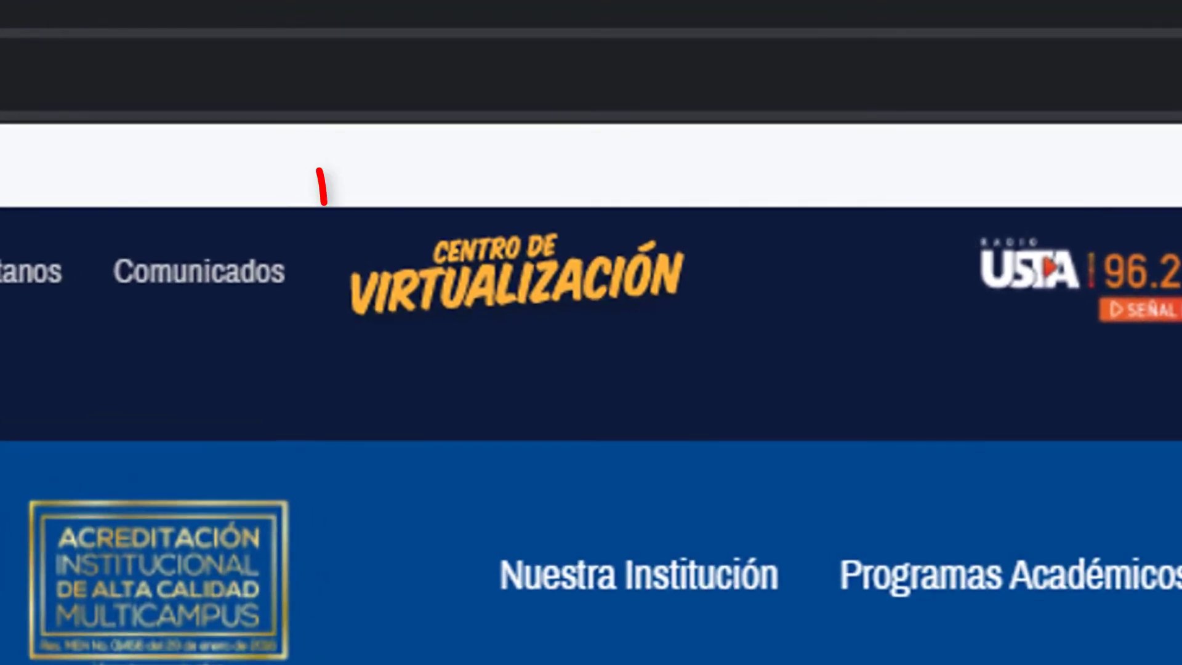
click(478, 266)
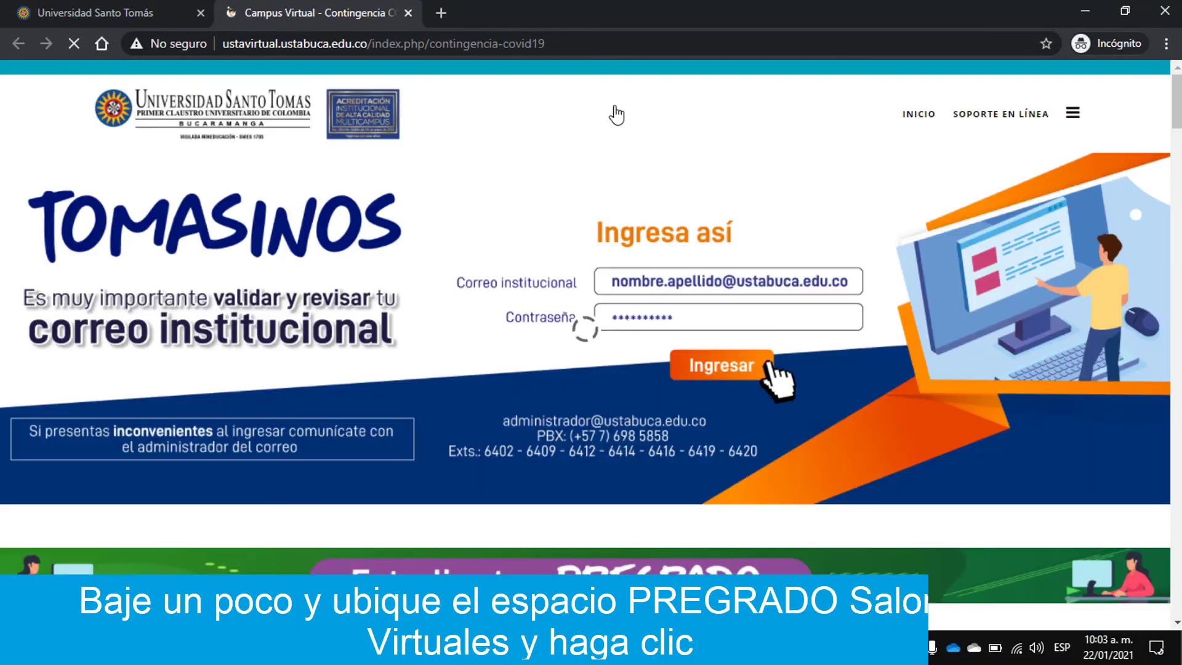
Open the PREGRADO Salones Virtuales section of the virtual campus page.
scroll(688, 268, down, 7)
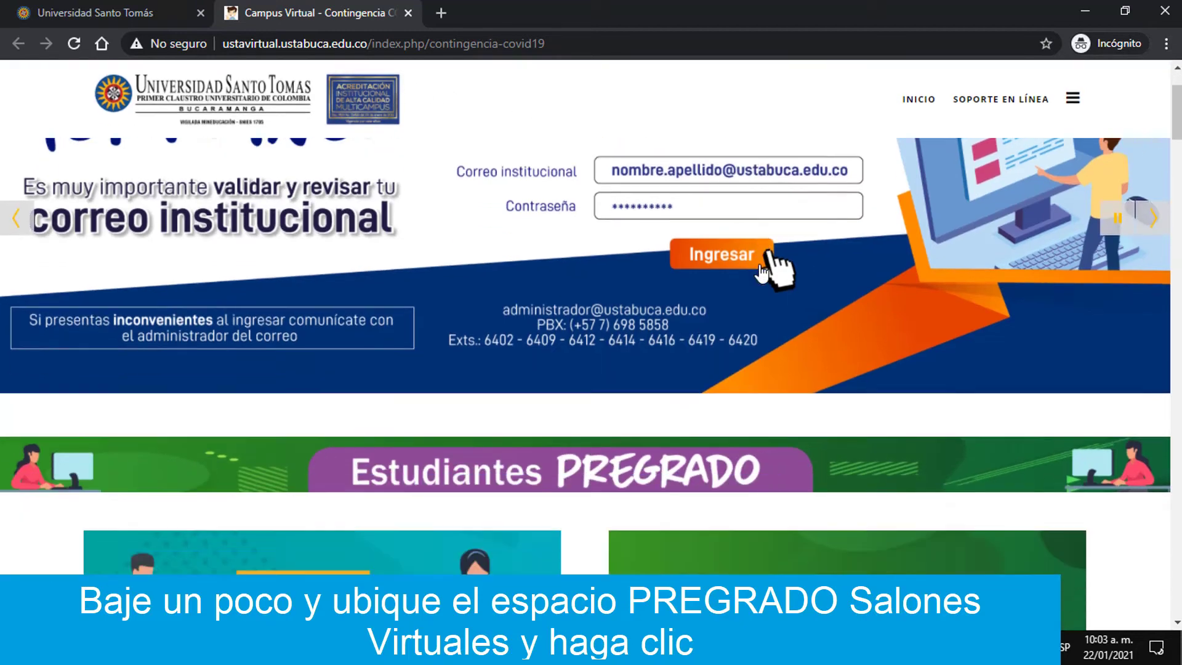
scroll(726, 278, up, 1)
scroll(718, 282, up, 1)
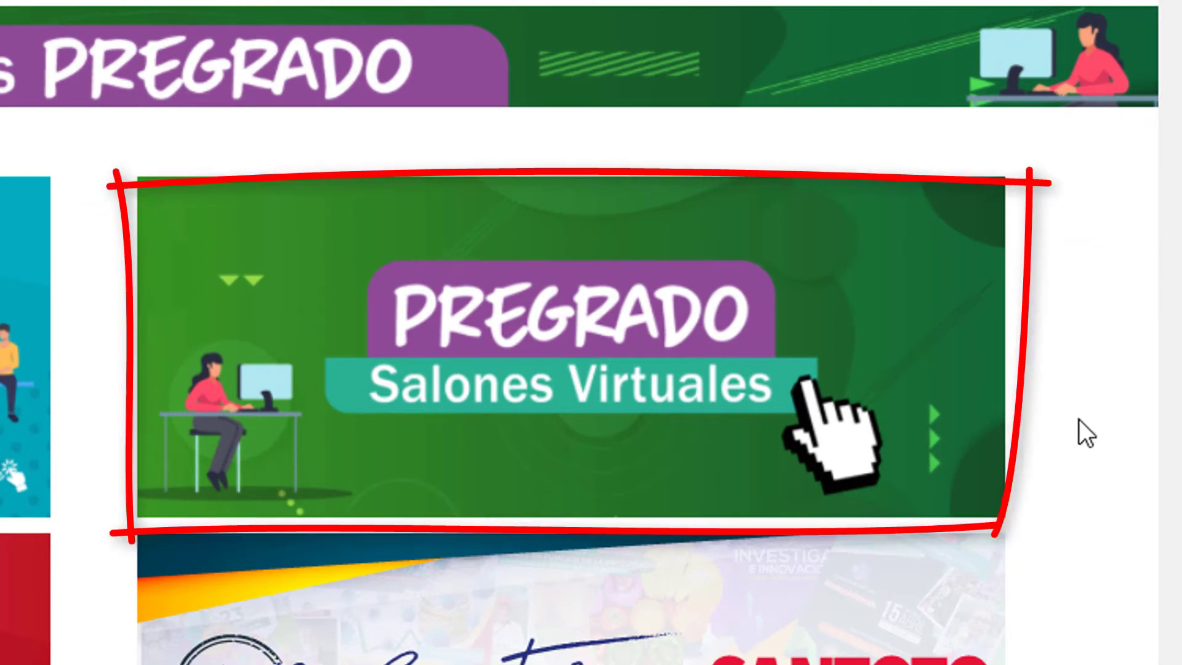
click(613, 322)
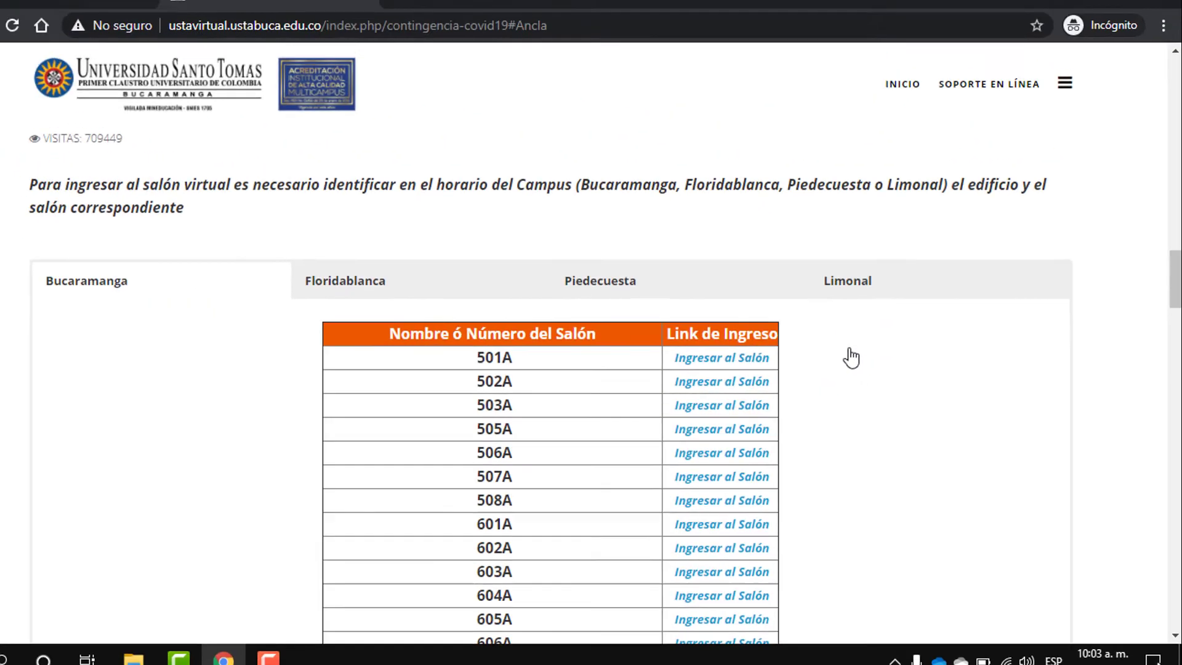
Review the virtual classroom lists of the Bucaramanga, Floridablanca, Piedecuesta and Limonal campuses.
scroll(248, 245, down, 1)
click(116, 187)
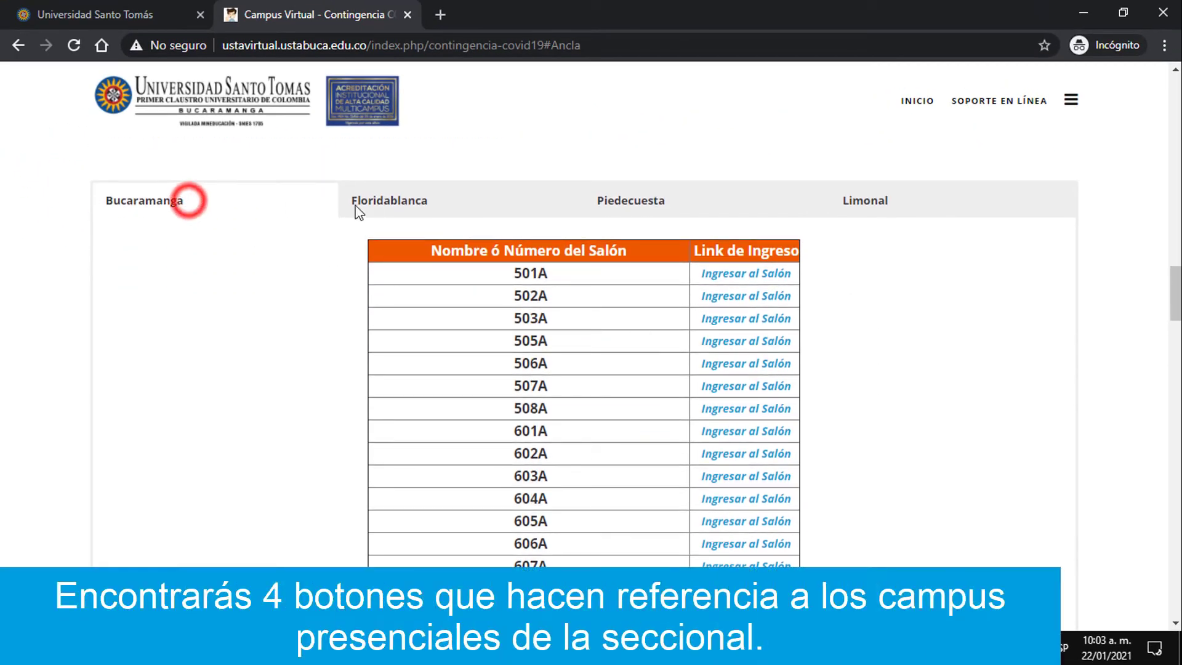
click(393, 197)
click(655, 190)
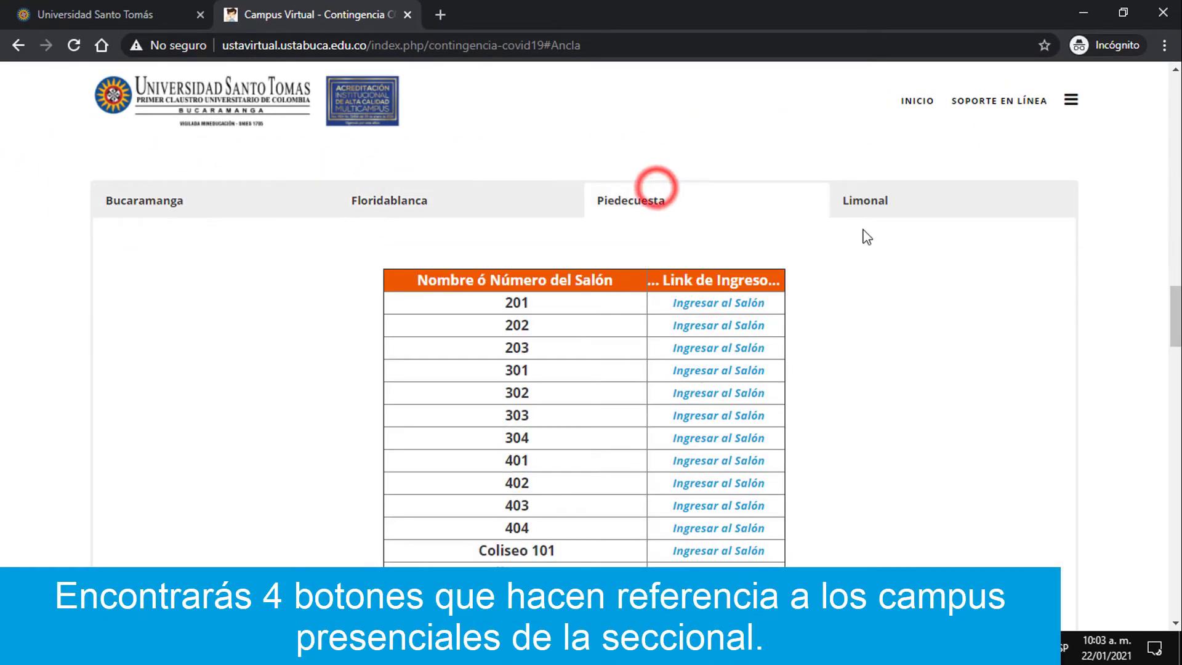
click(916, 208)
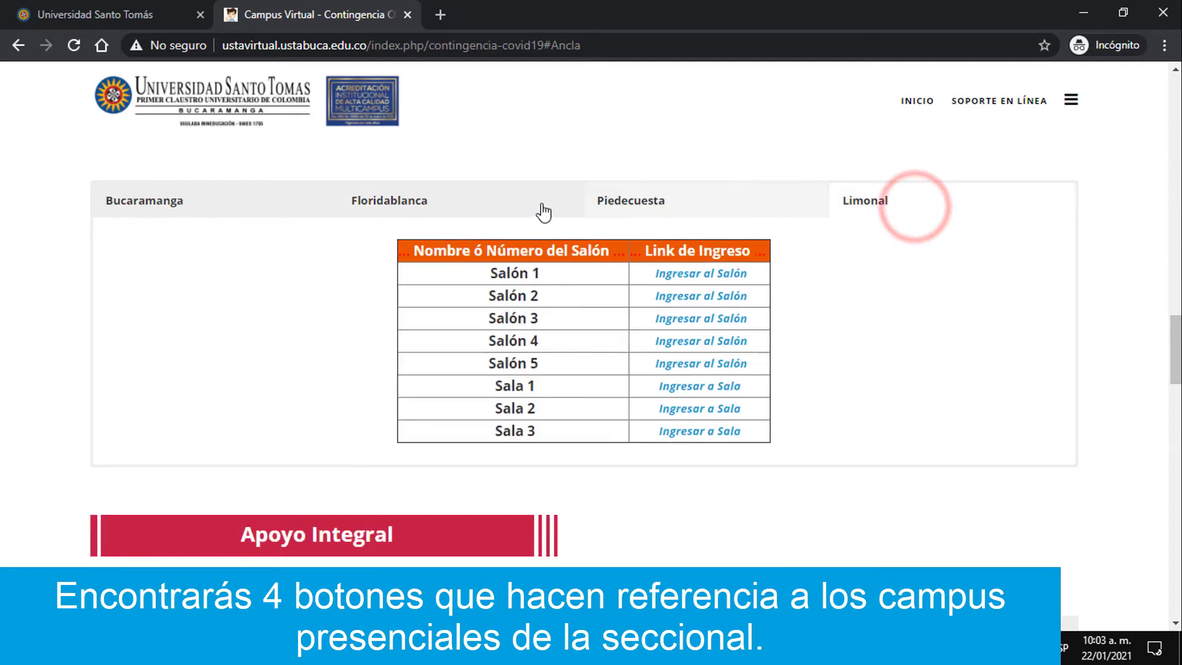
Locate the TORREÓN 5 classroom and its entry link under Edificio Santander in the Floridablanca campus list.
click(385, 206)
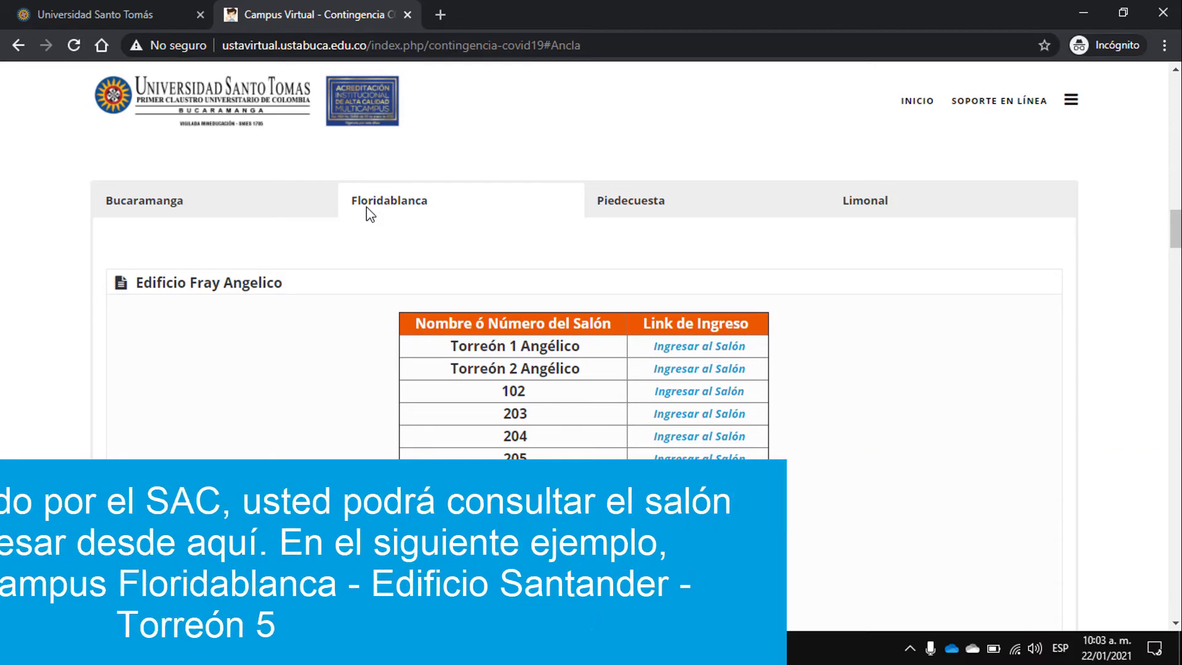
scroll(378, 364, down, 1)
scroll(382, 365, down, 10)
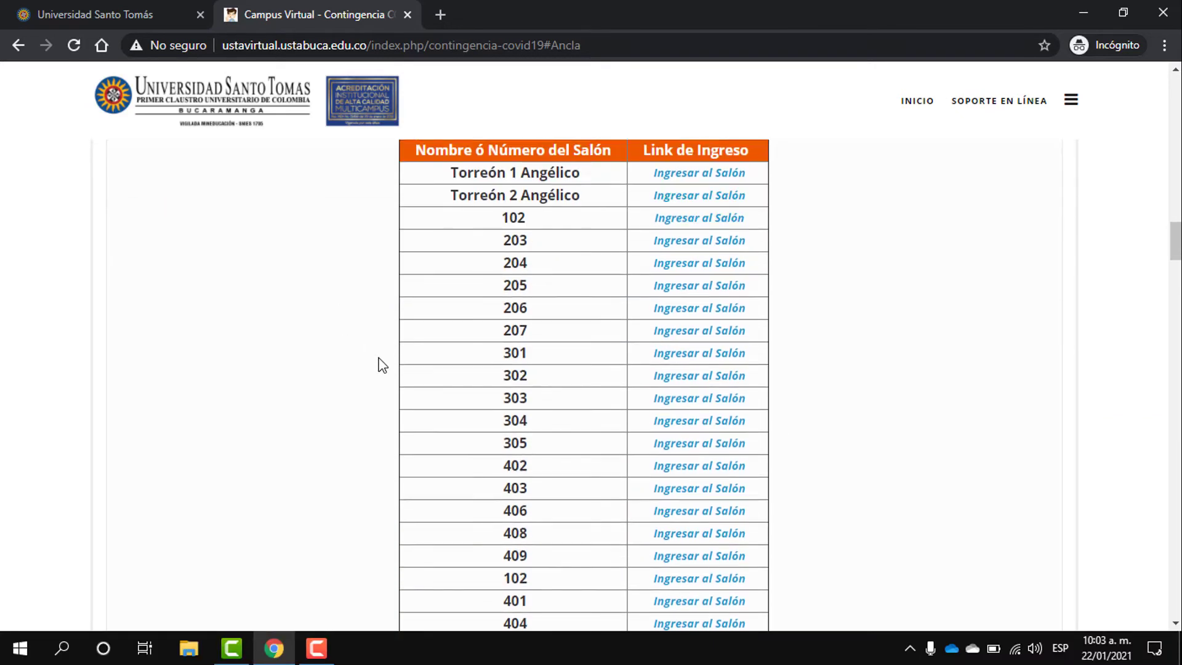
scroll(383, 367, down, 9)
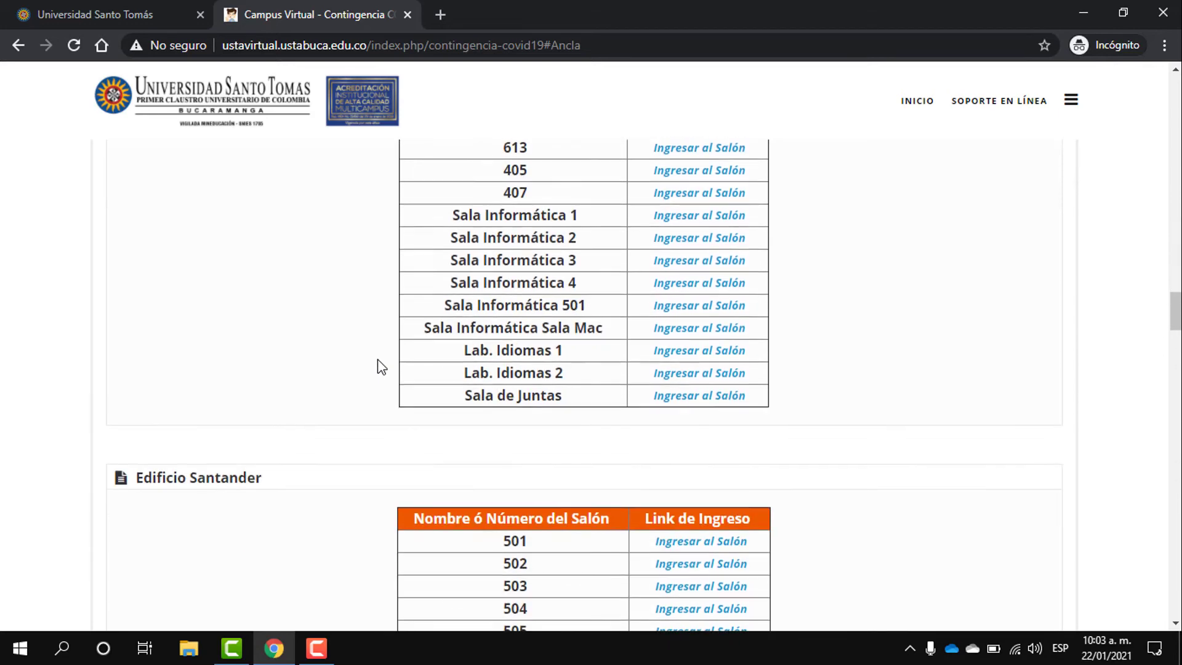
scroll(382, 367, down, 2)
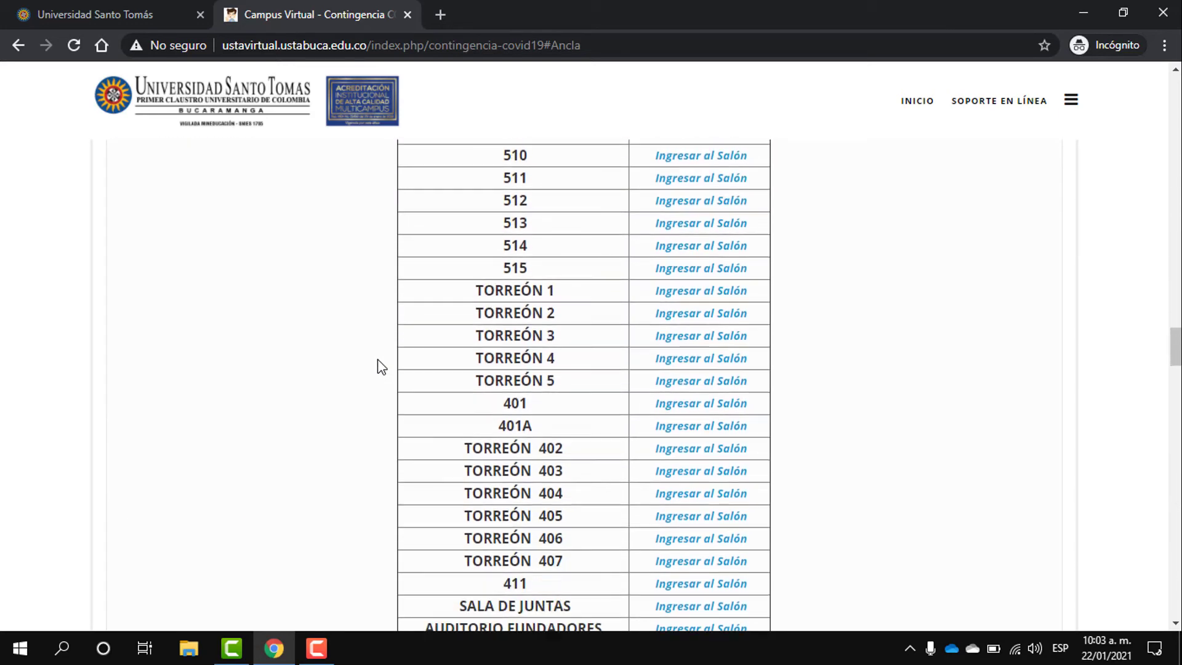
scroll(435, 386, up, 6)
drag(289, 302, 146, 306)
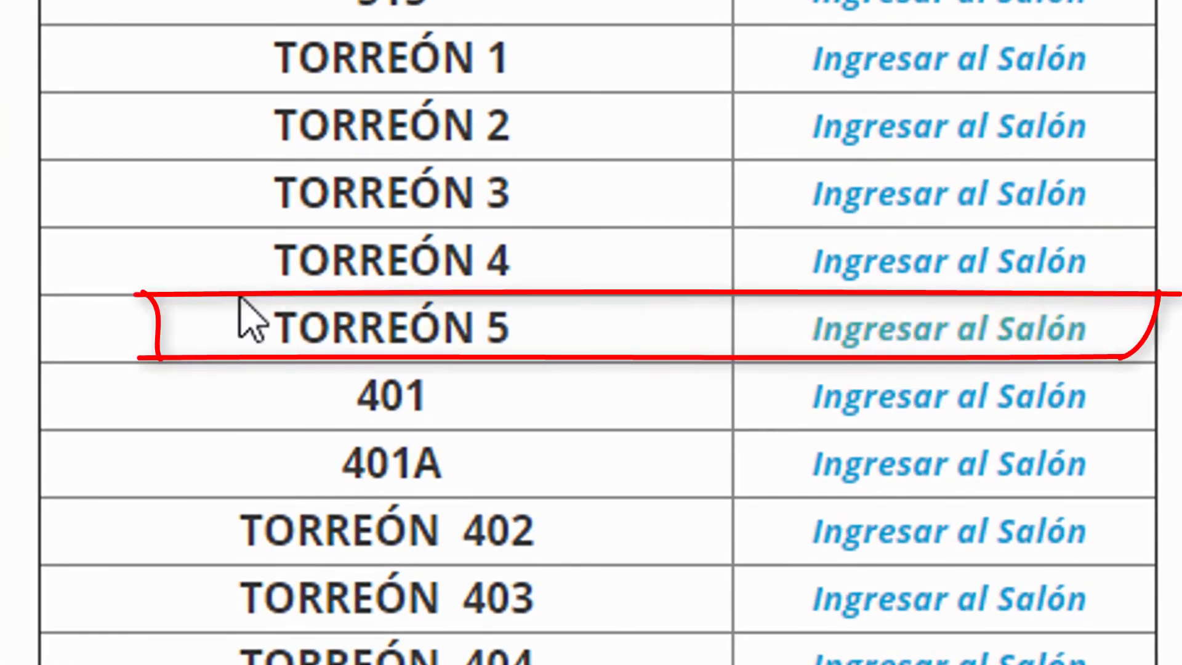
drag(192, 309, 1136, 360)
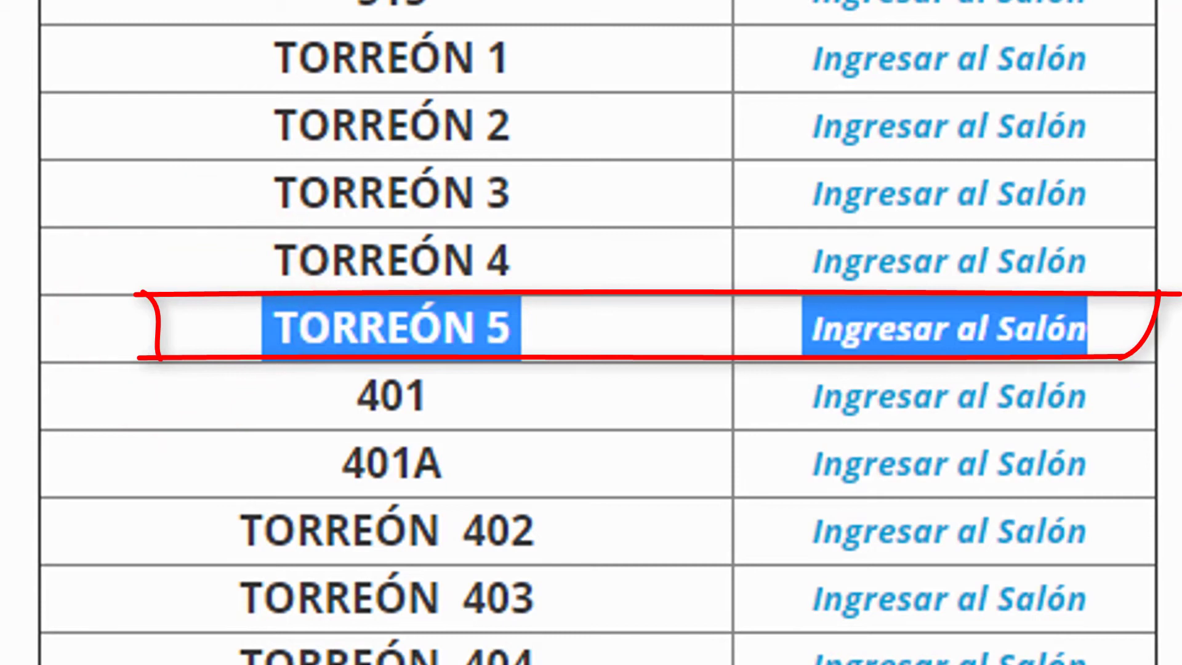
click(1136, 360)
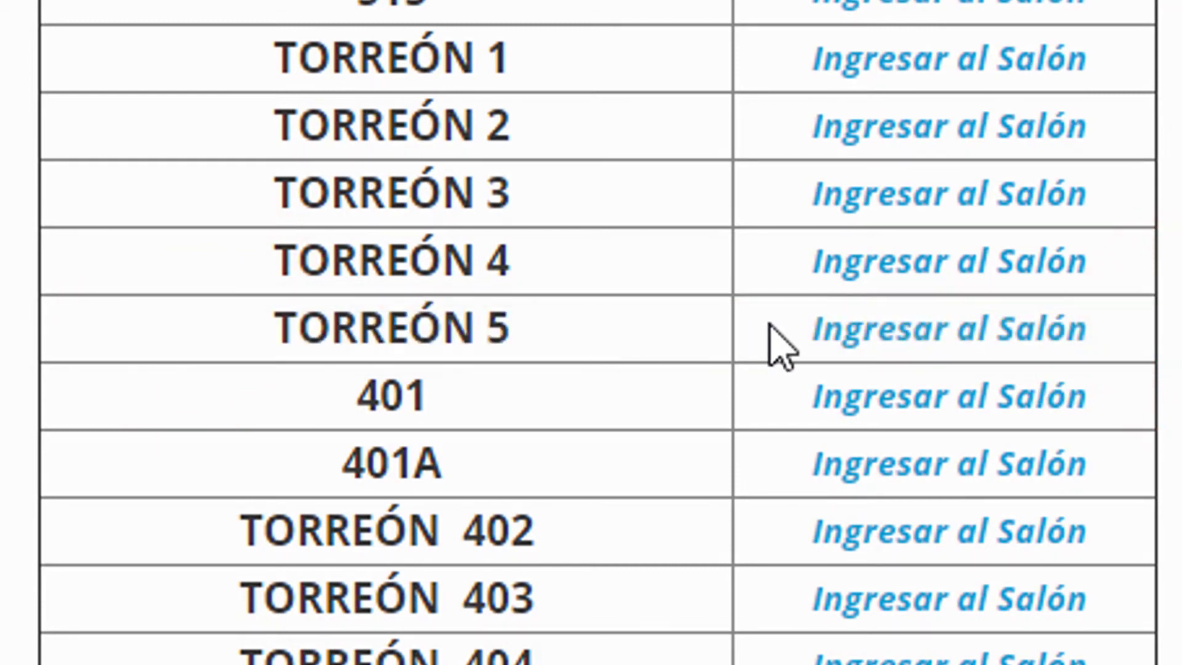
Enter the TORREÓN 5 classroom through its link, opening the meeting in the Microsoft Teams desktop app with its window maximized.
click(853, 334)
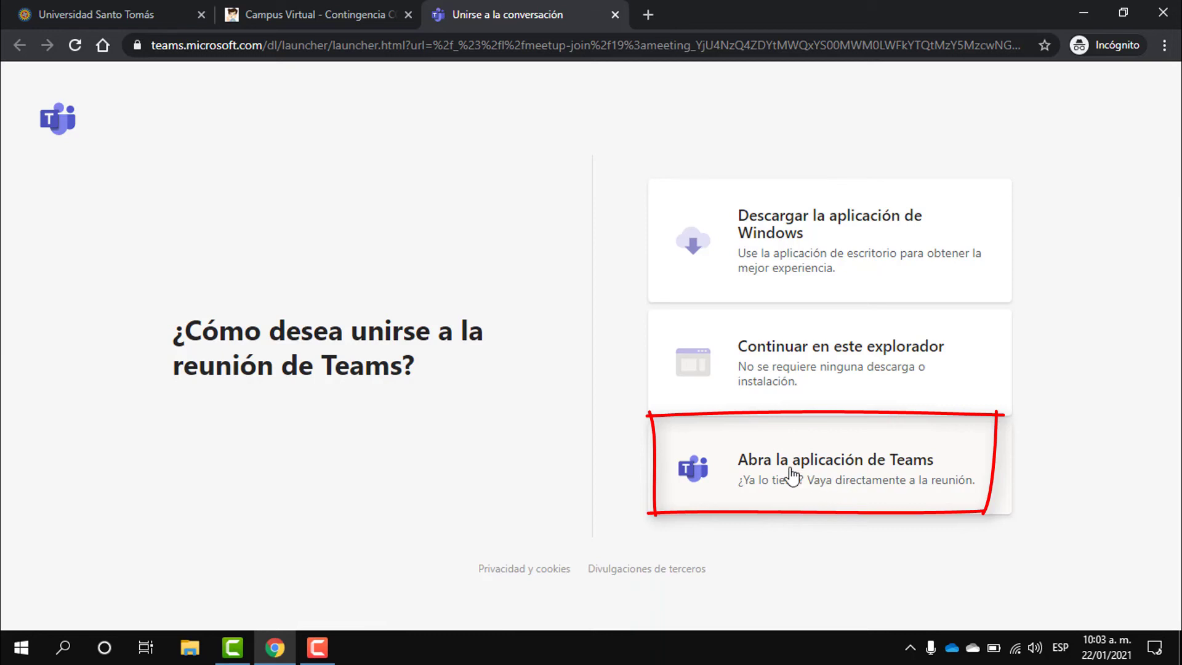
click(749, 474)
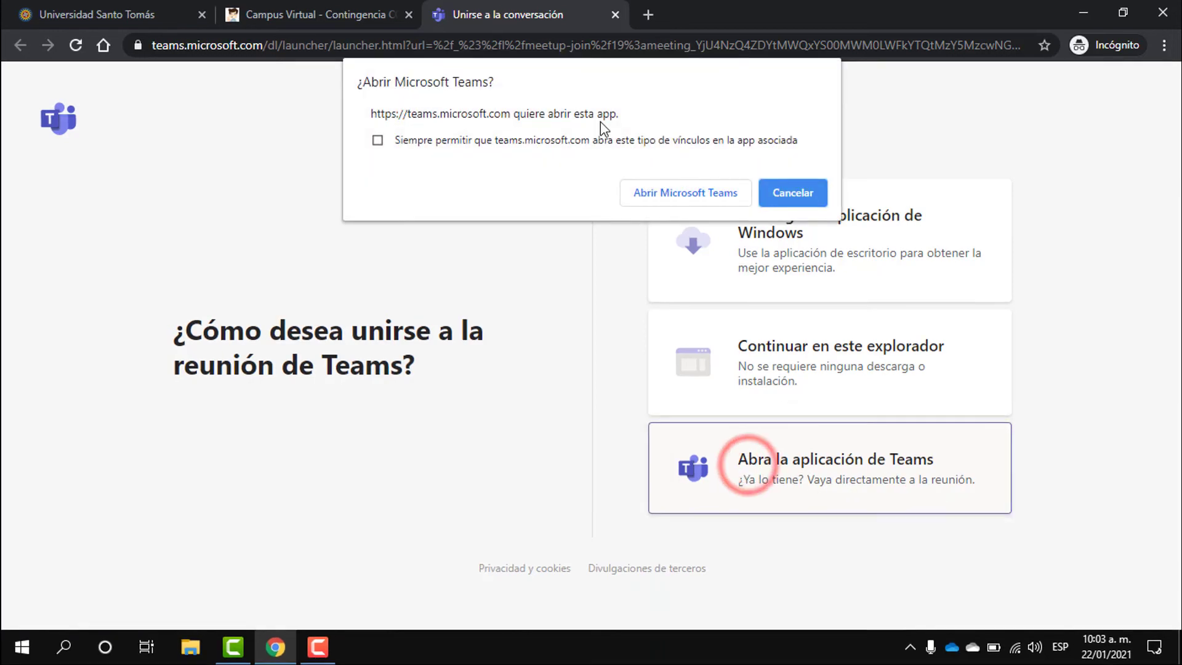
click(686, 196)
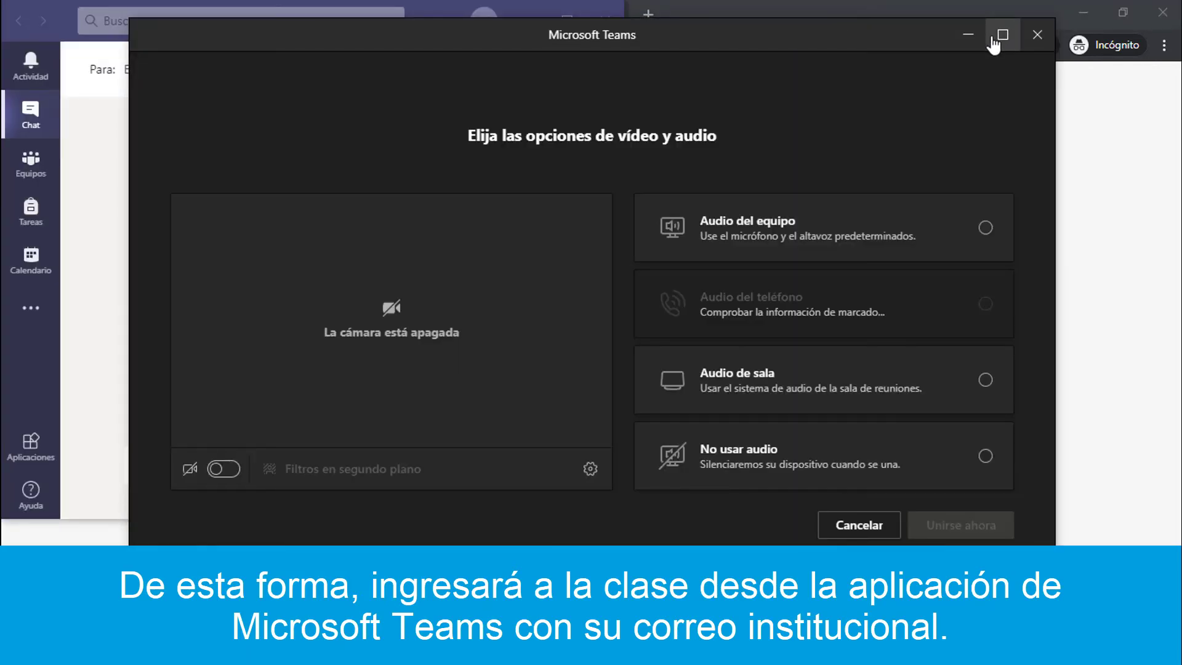
click(994, 38)
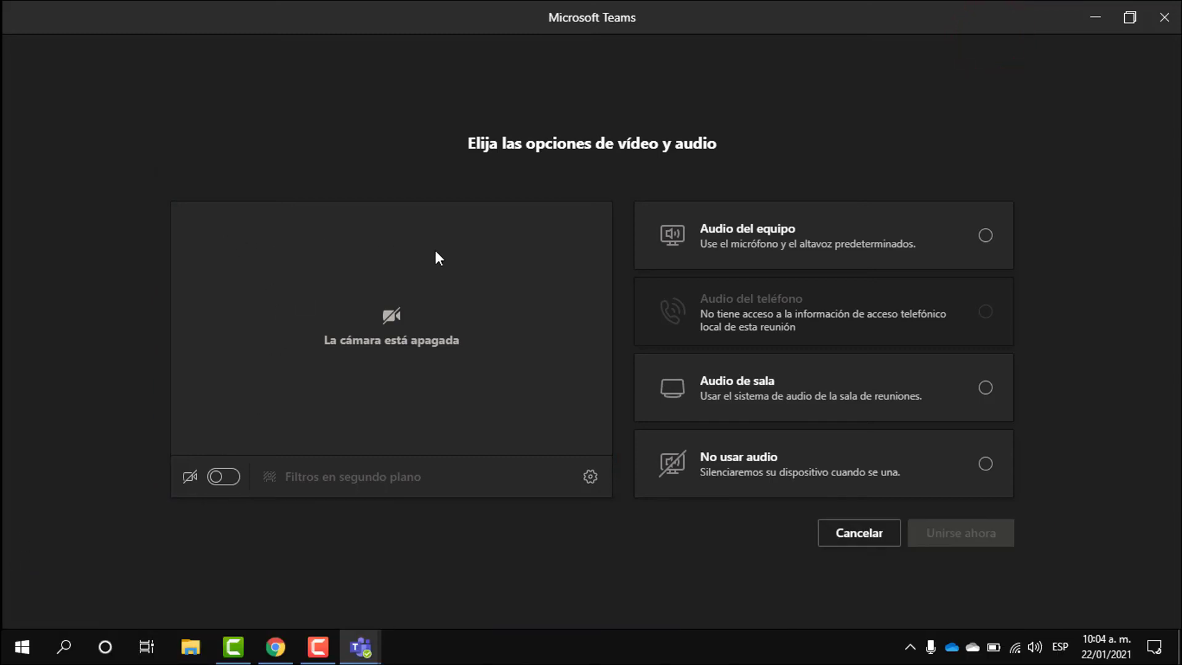
Review the available camera, microphone and speaker choices in the meeting's device settings, and close the settings.
click(591, 481)
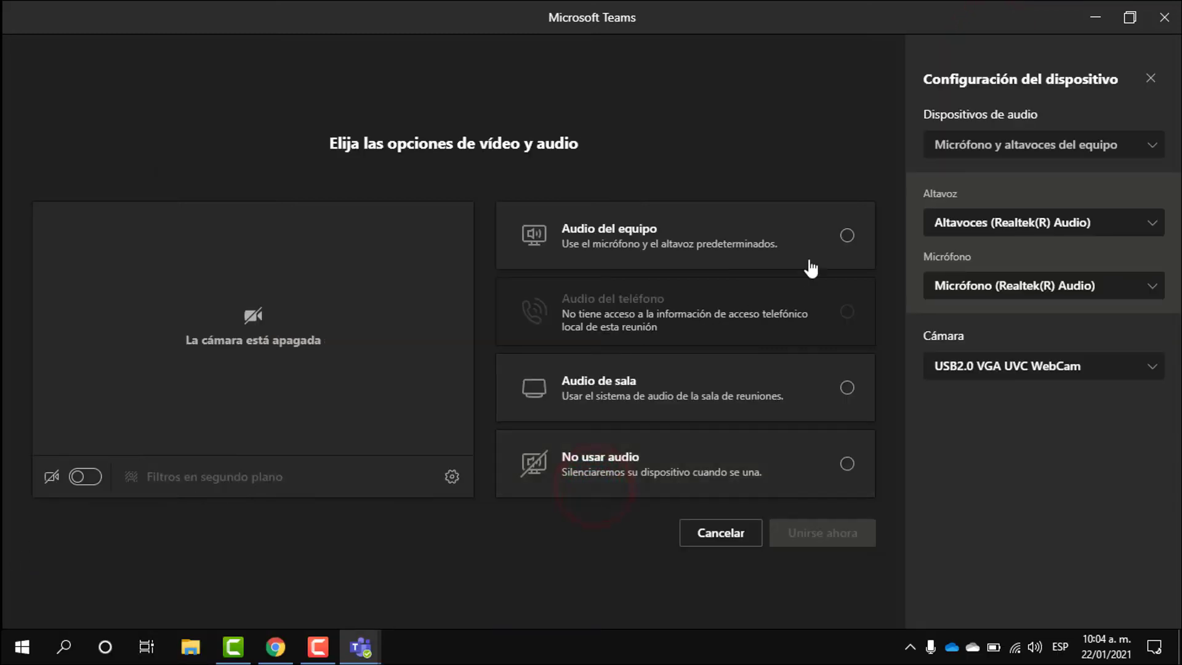
click(1001, 372)
click(1001, 369)
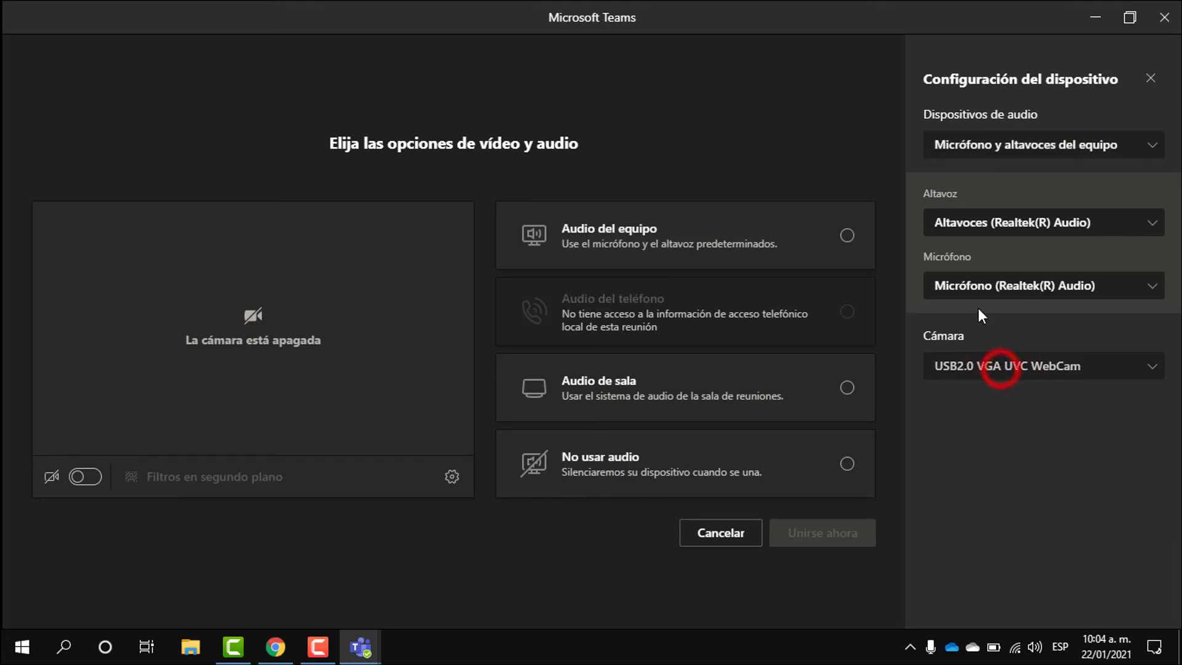
click(970, 286)
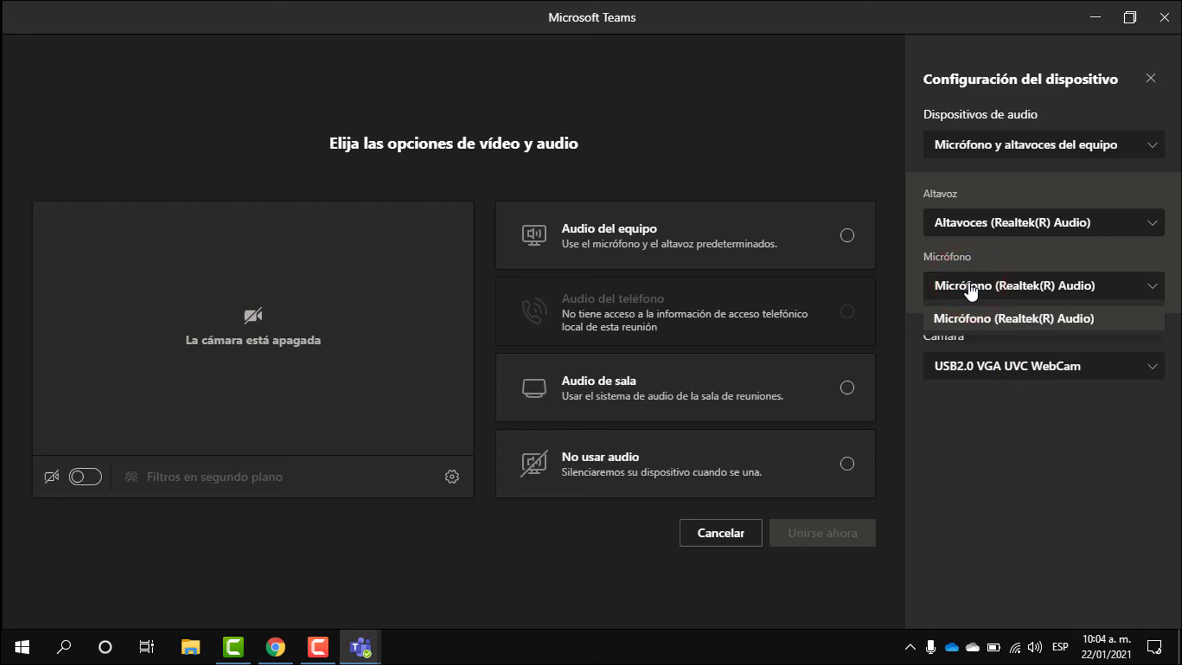
click(969, 287)
click(980, 228)
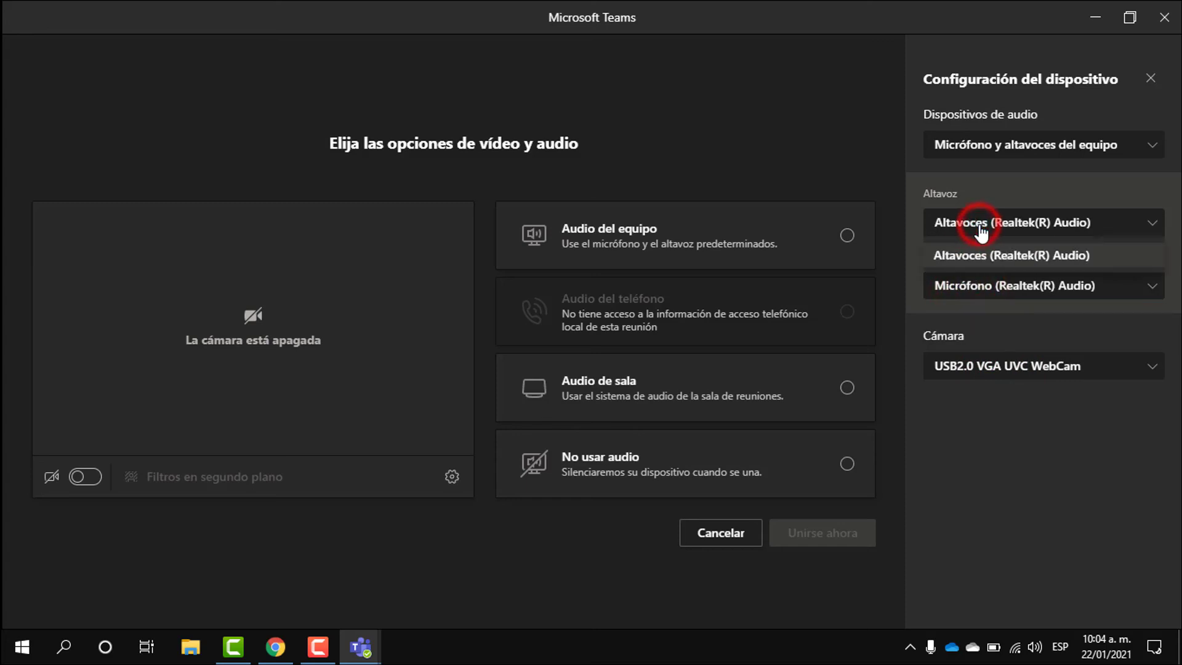
click(981, 229)
click(1155, 78)
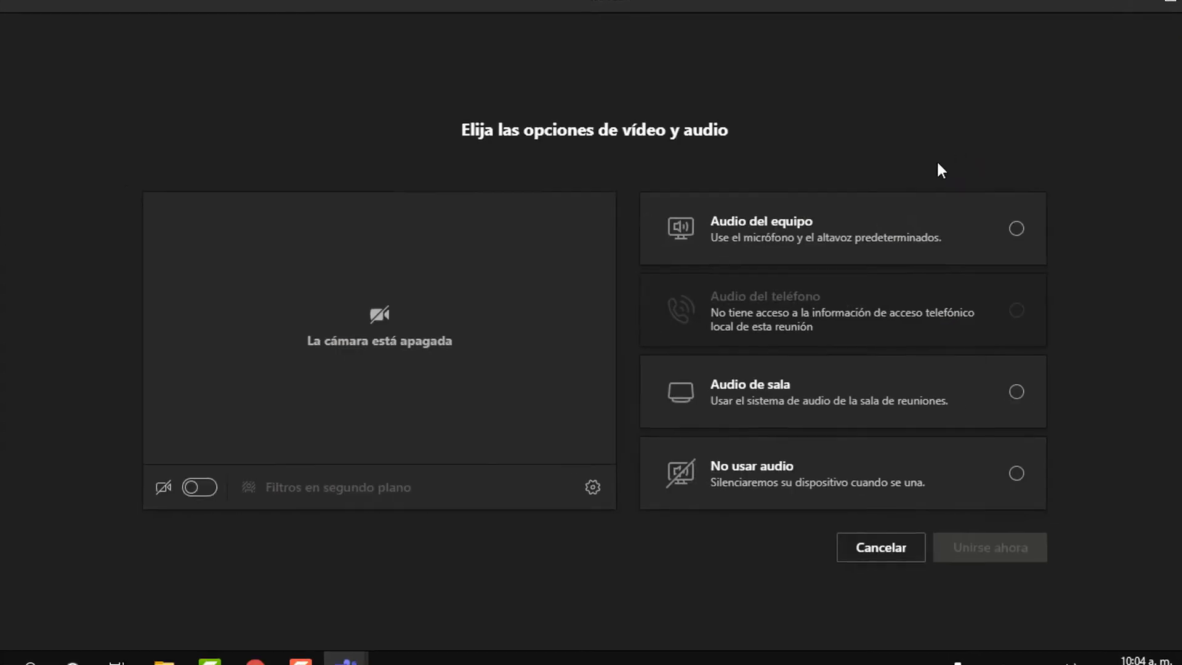
Briefly preview the camera, and join the meeting with the camera off, Audio del equipo selected and the microphone muted.
click(134, 517)
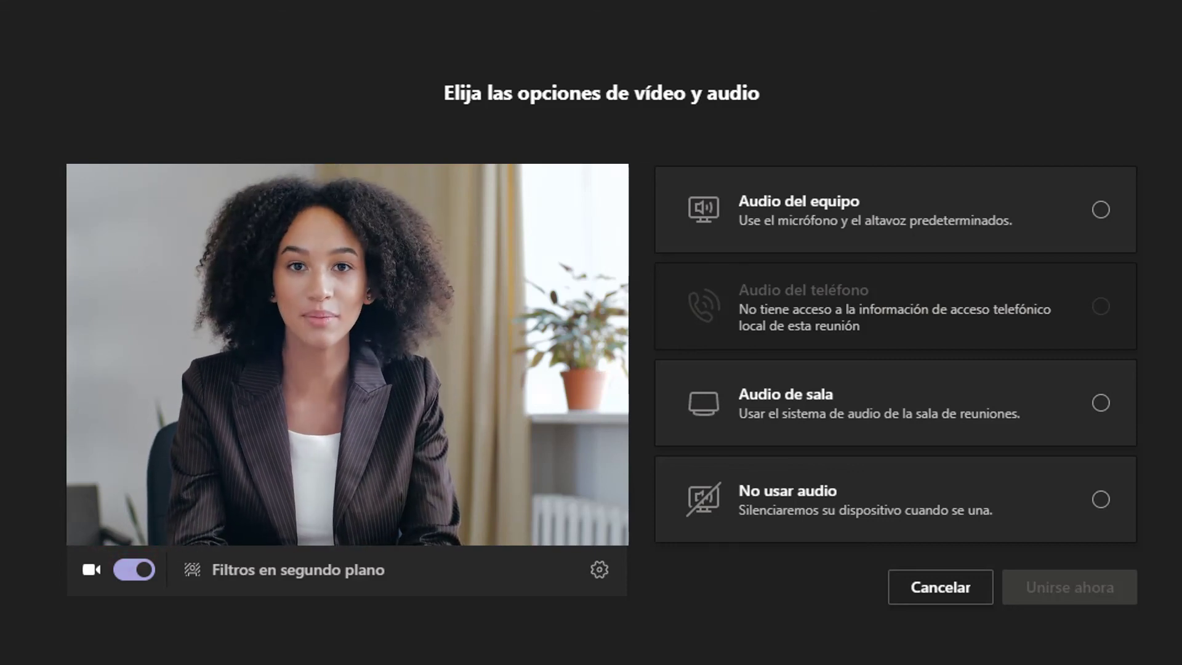
click(133, 569)
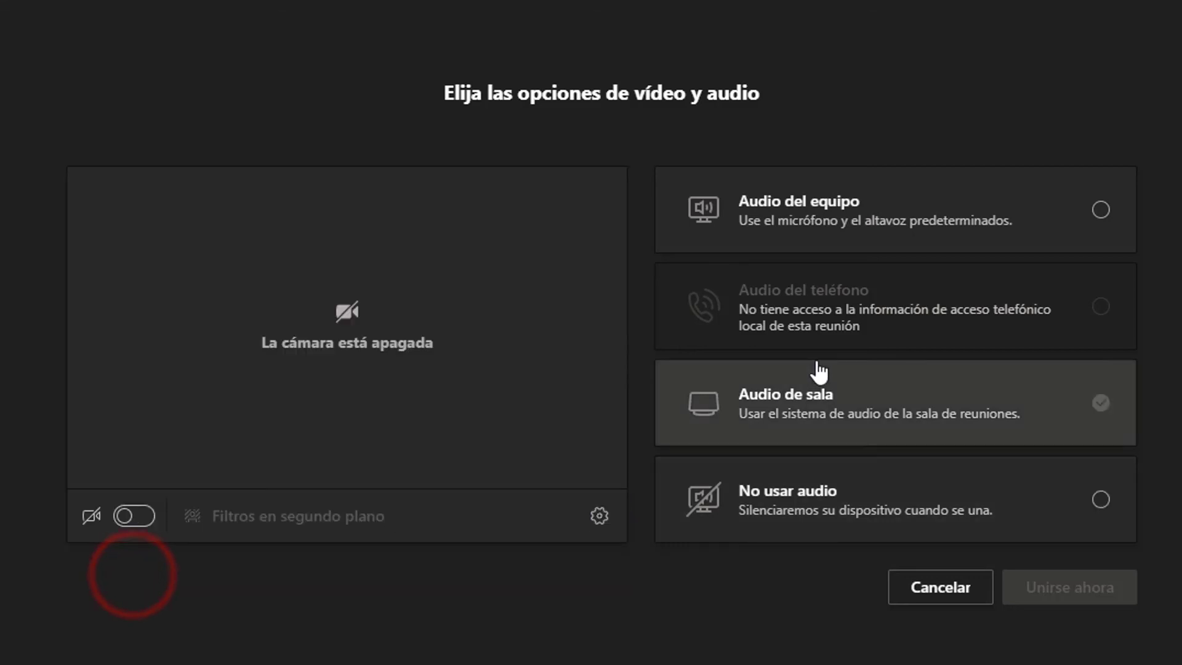
click(963, 248)
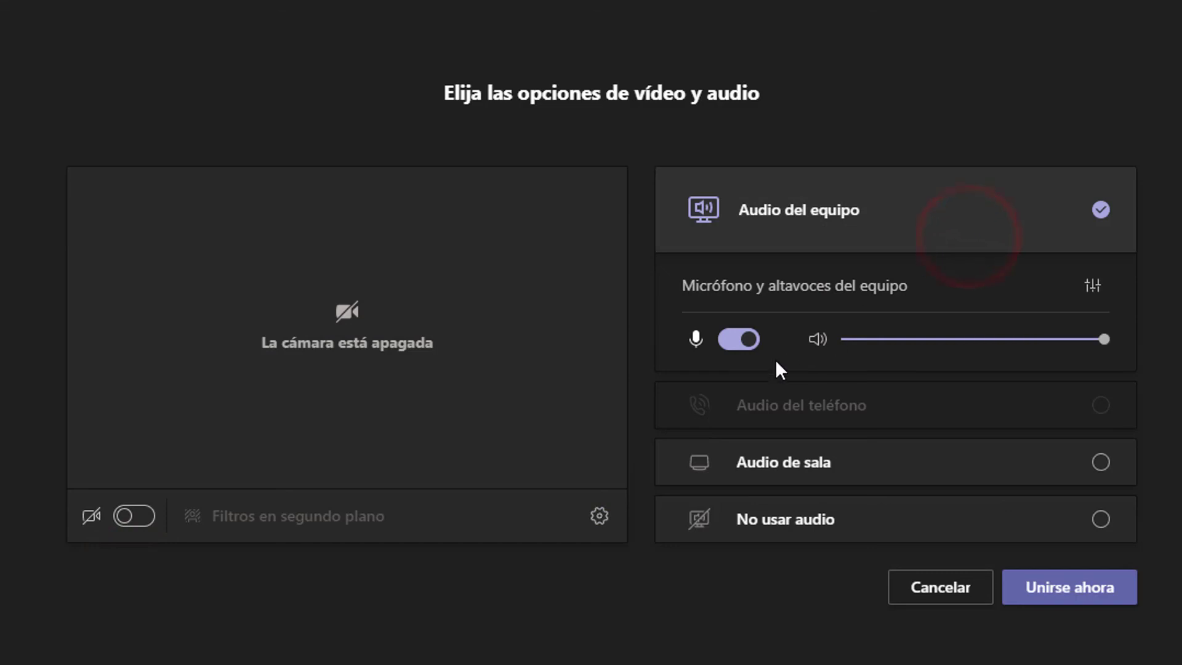
click(748, 338)
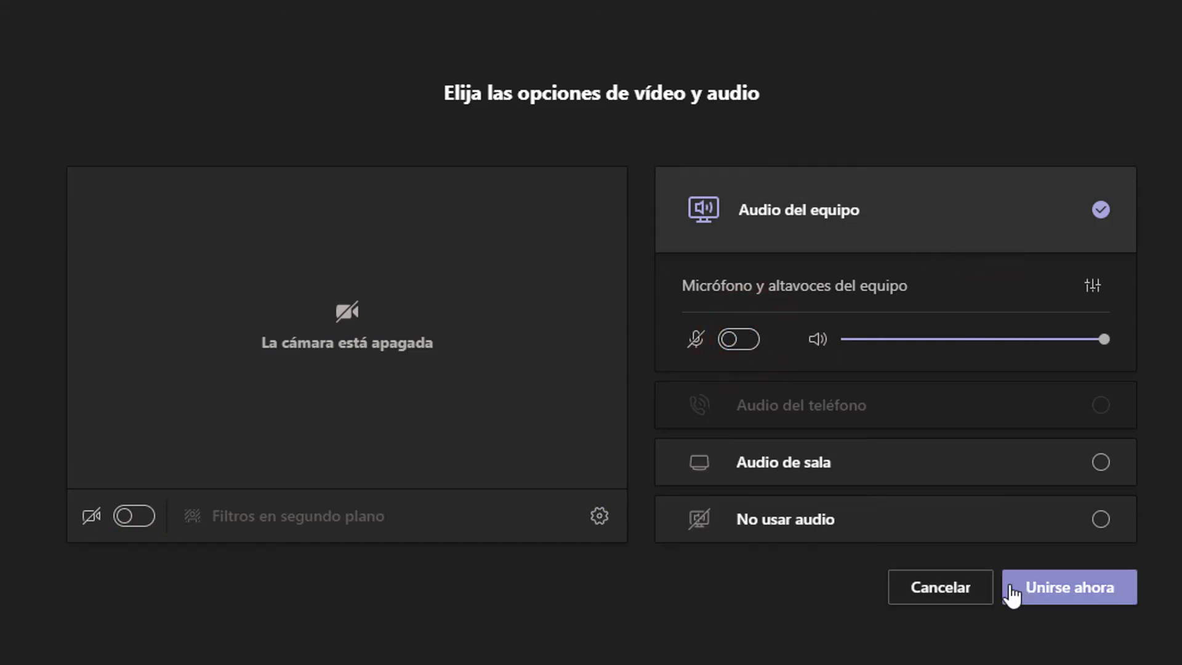
click(1072, 593)
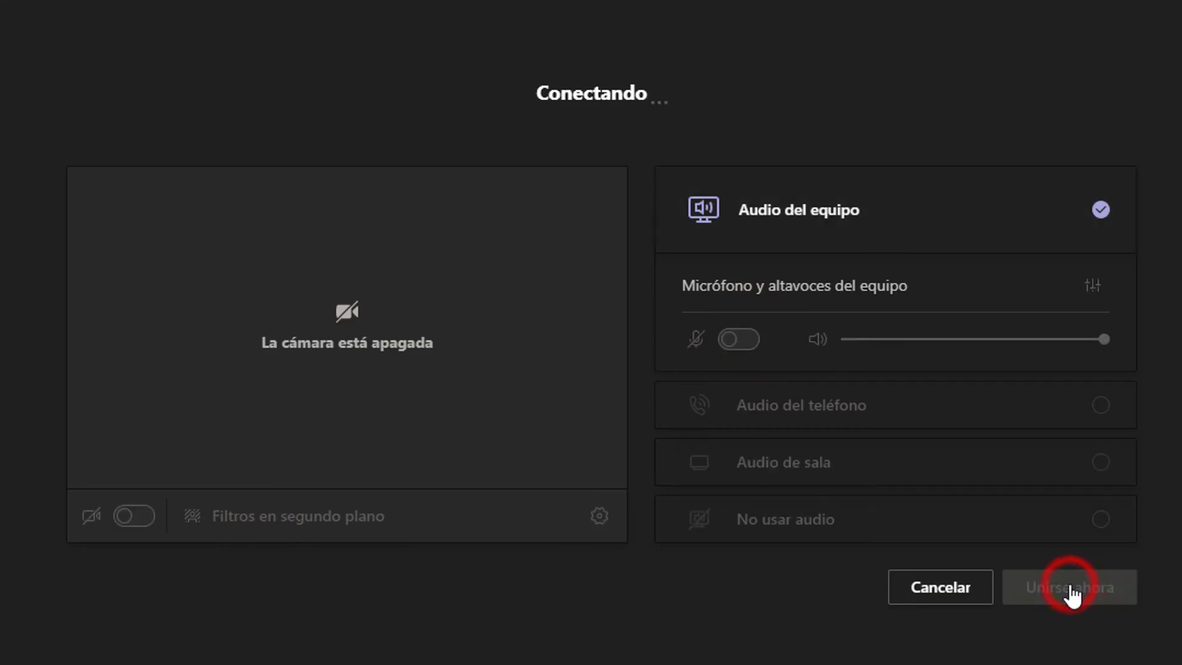